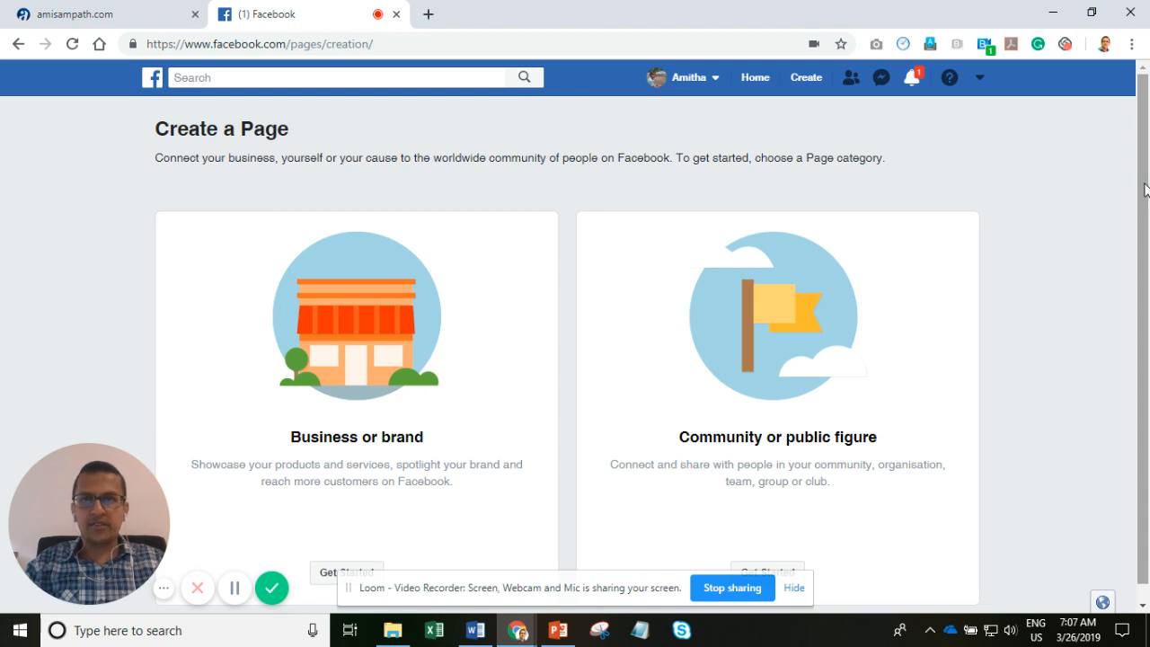
Step: Hide the screen-sharing notice and start creating a Business or brand page
drag(1145, 185, 1141, 250)
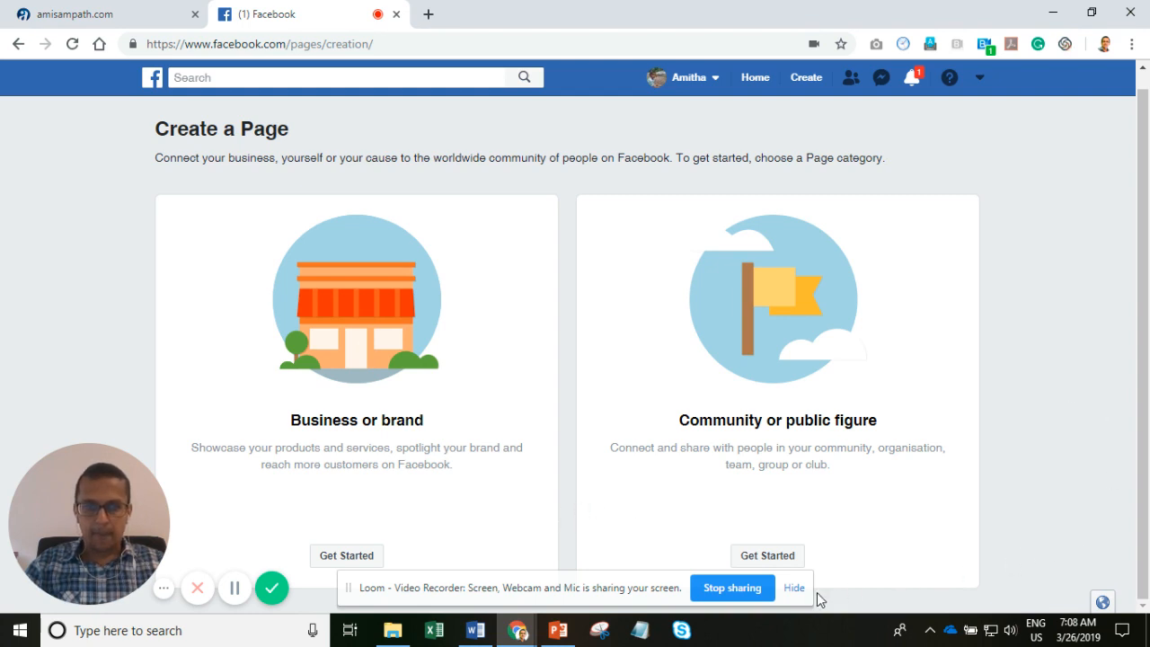
click(795, 589)
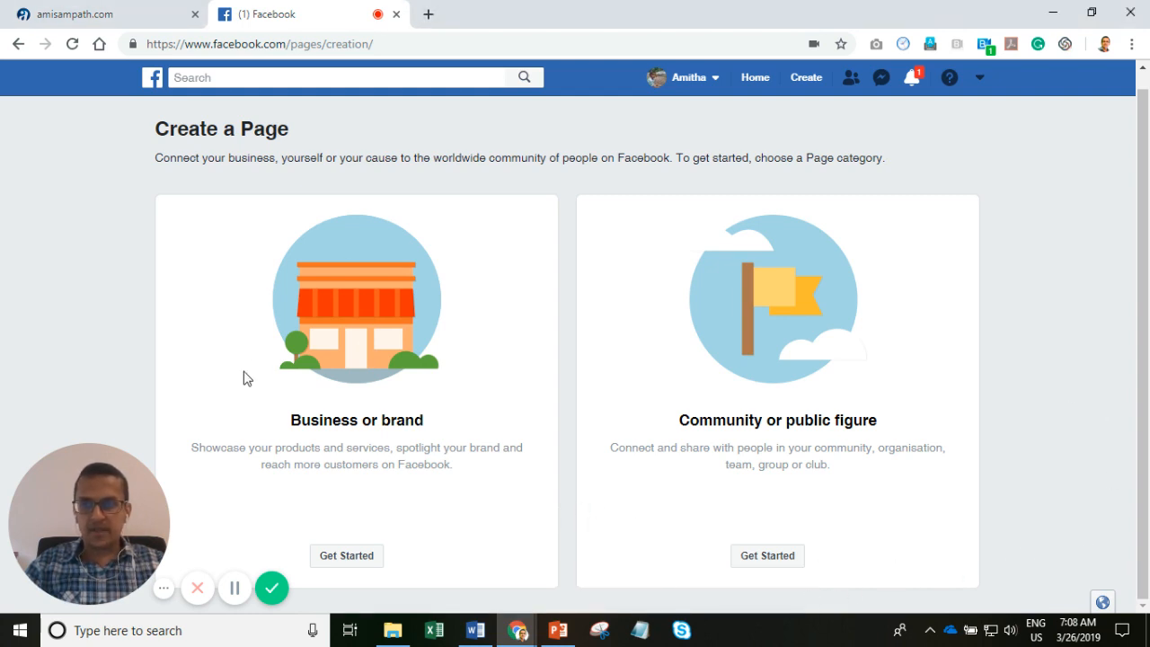
click(360, 557)
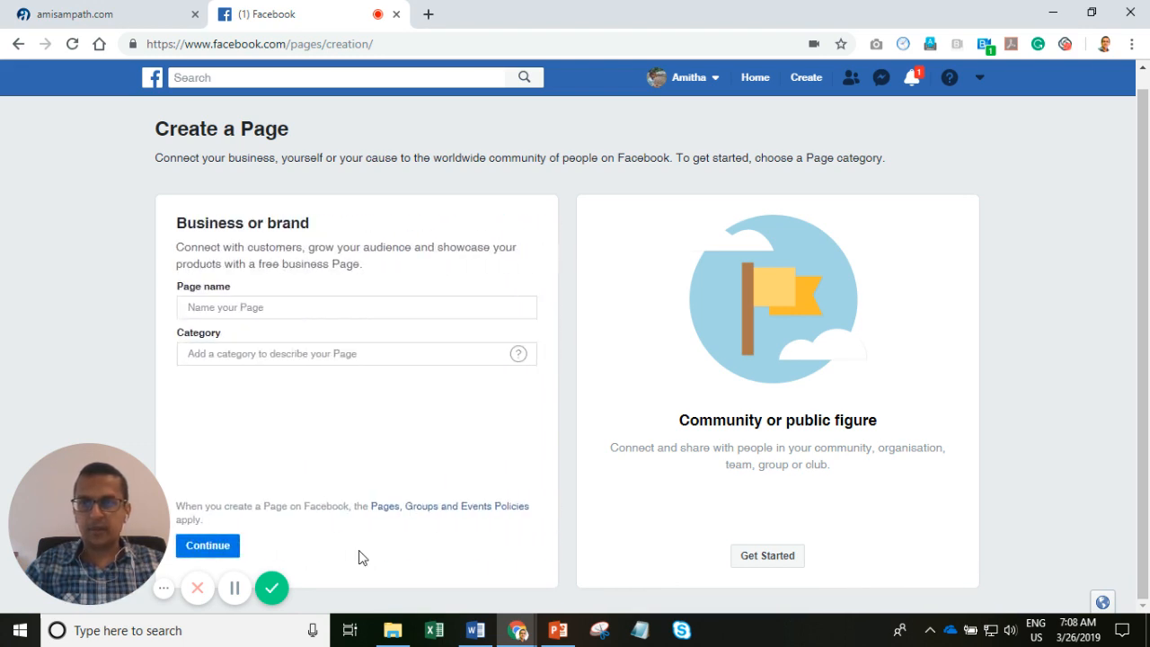
Step: Name the new page "Amisampath.com Demo Page"
click(225, 311)
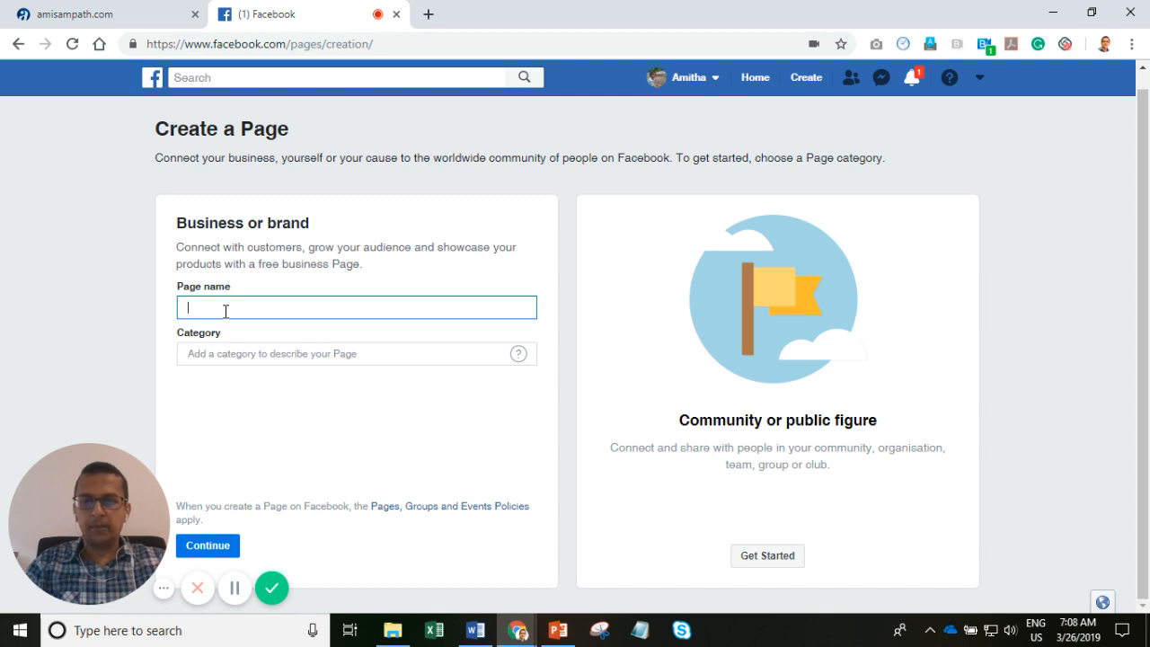
text(Ami)
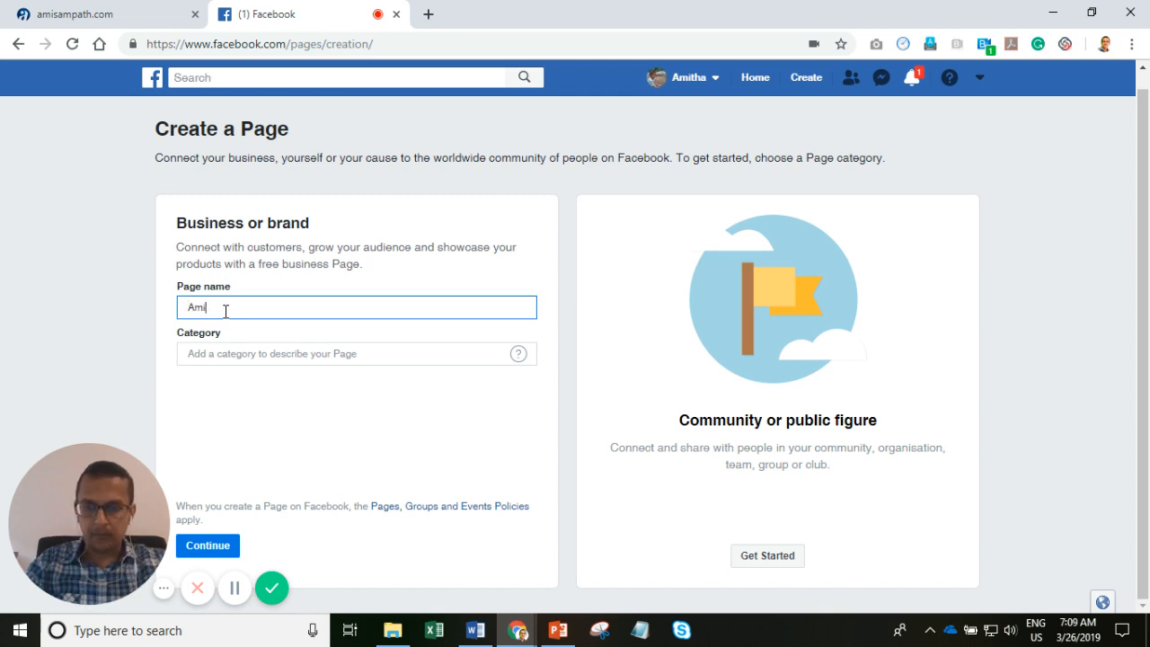
text(sampath.)
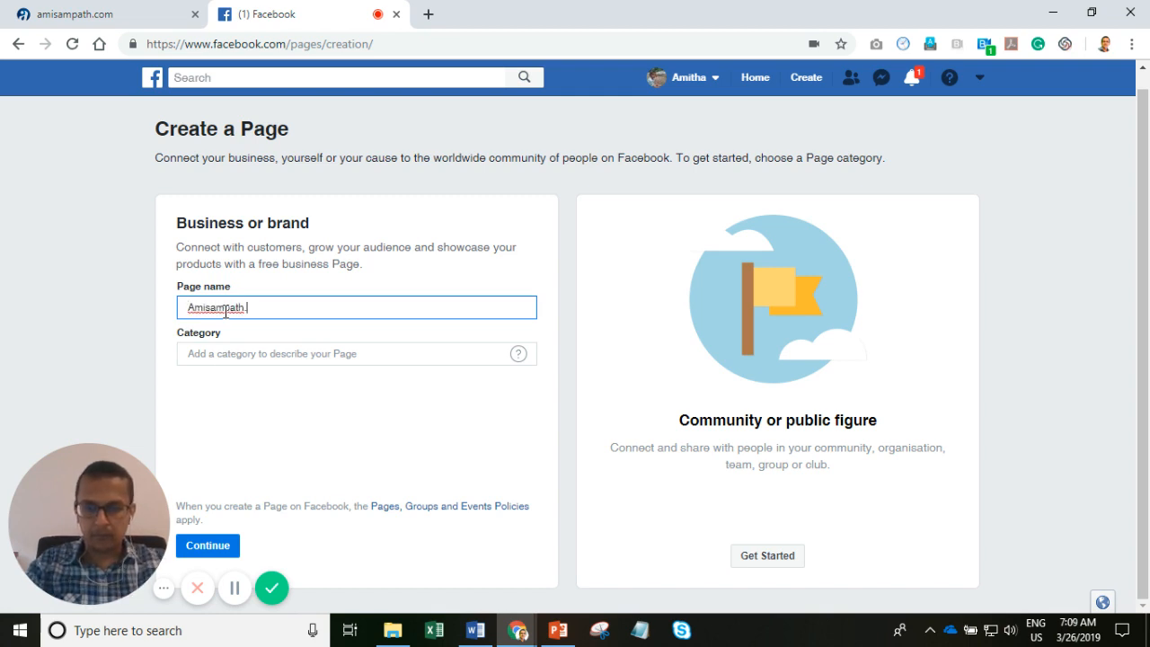
text(com Deom)
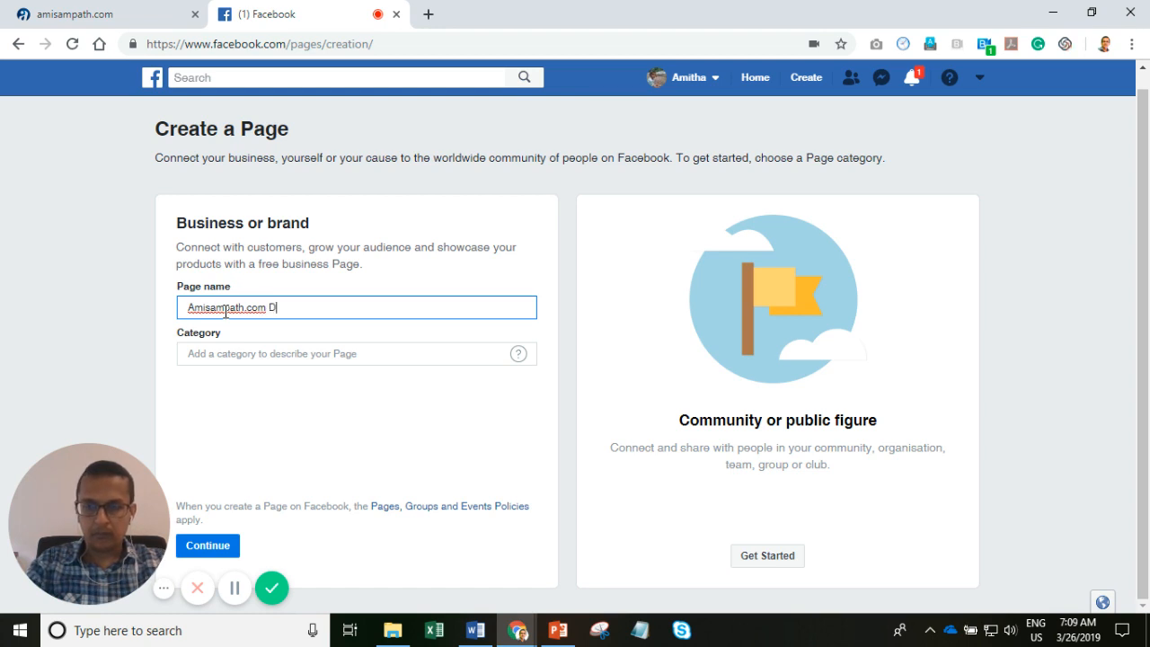
key(BackSpace)
key(BackSpace)
key(BackSpace)
key(BackSpace)
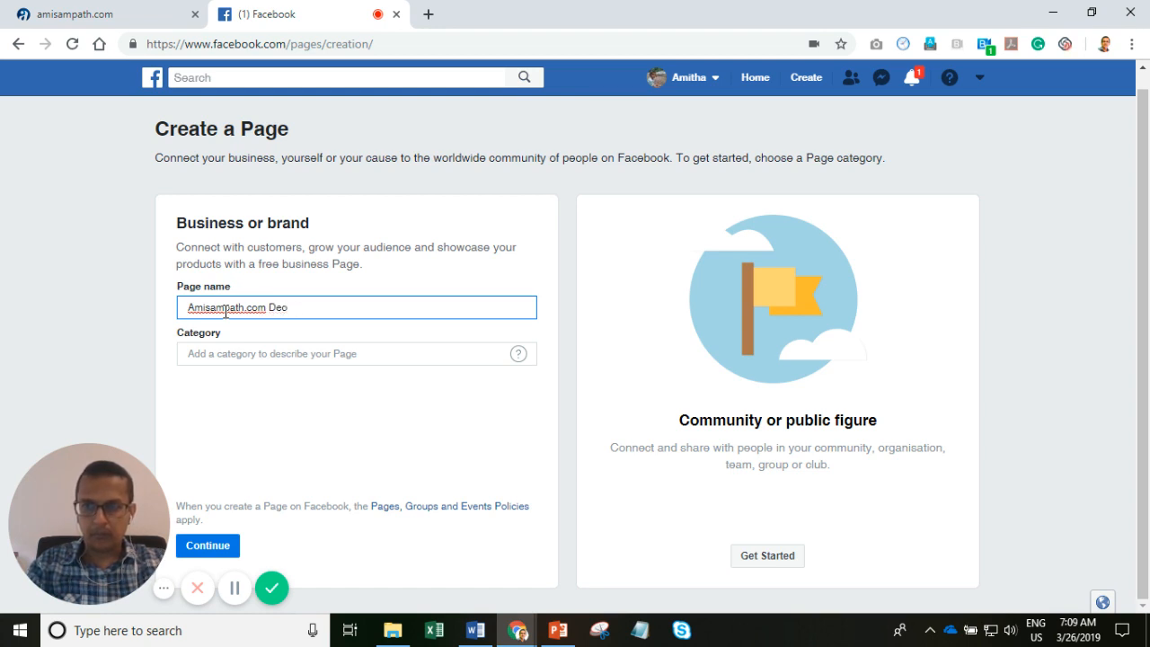
text(e)
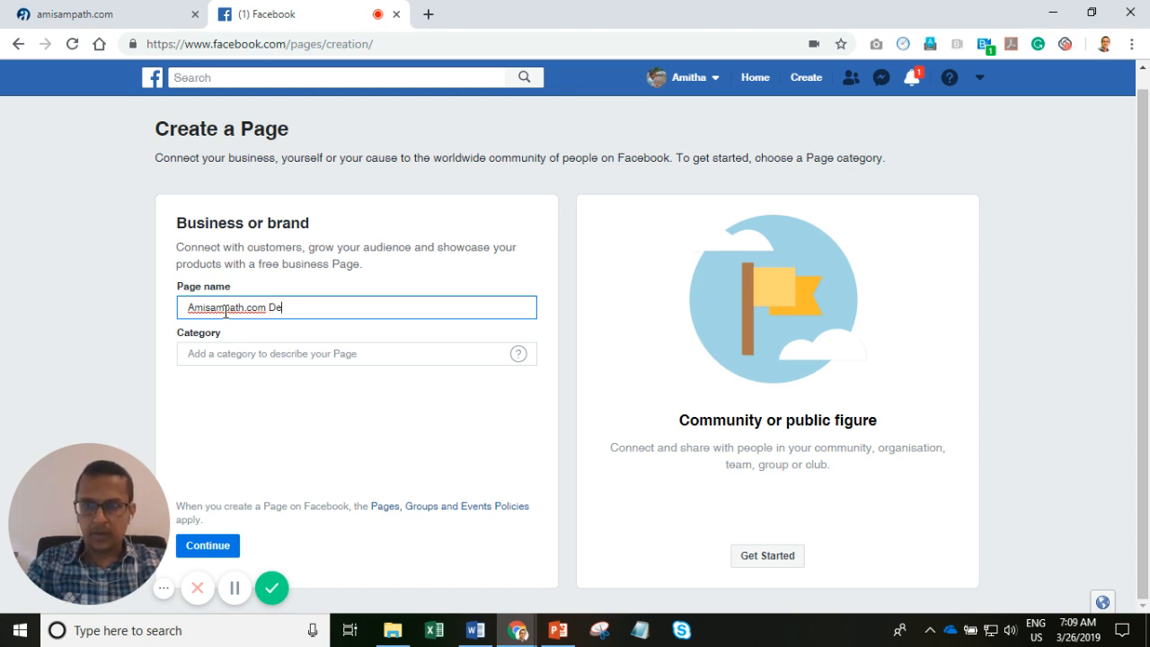
text(mo )
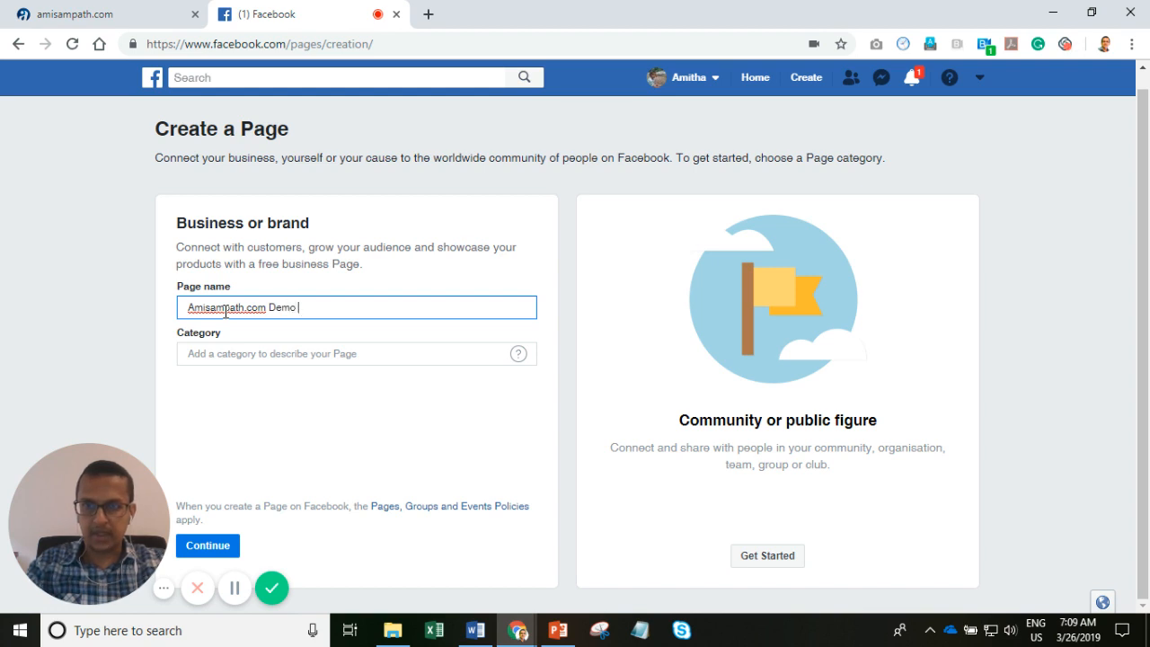
text(Page)
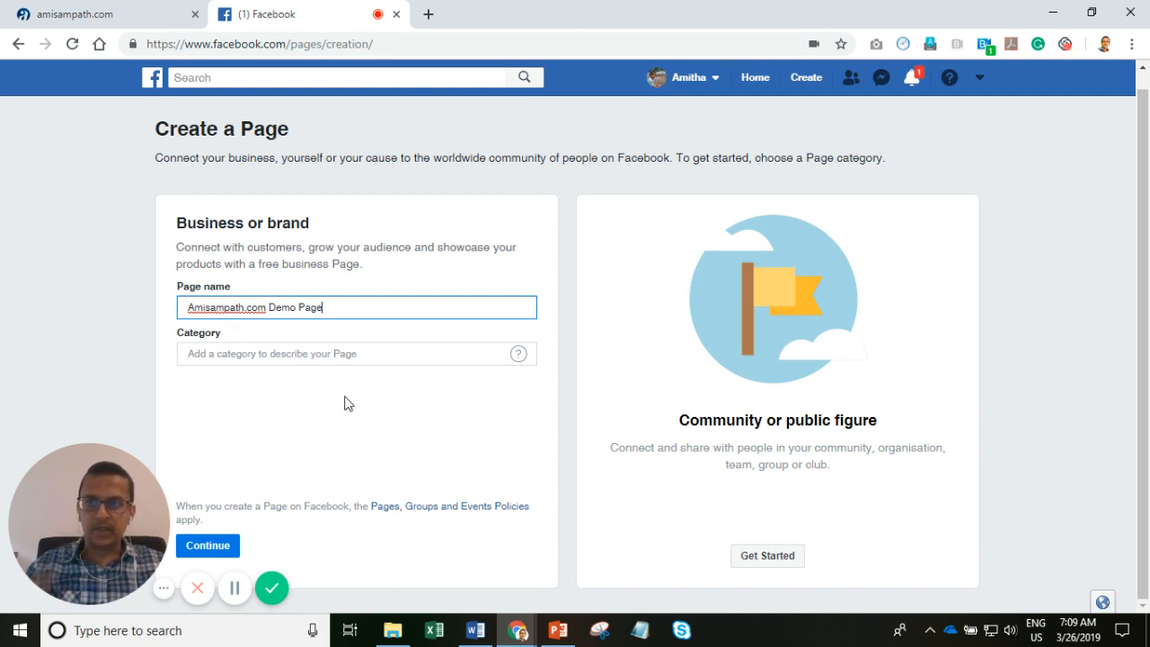
Step: Search the page categories for "Local Busi"
click(329, 354)
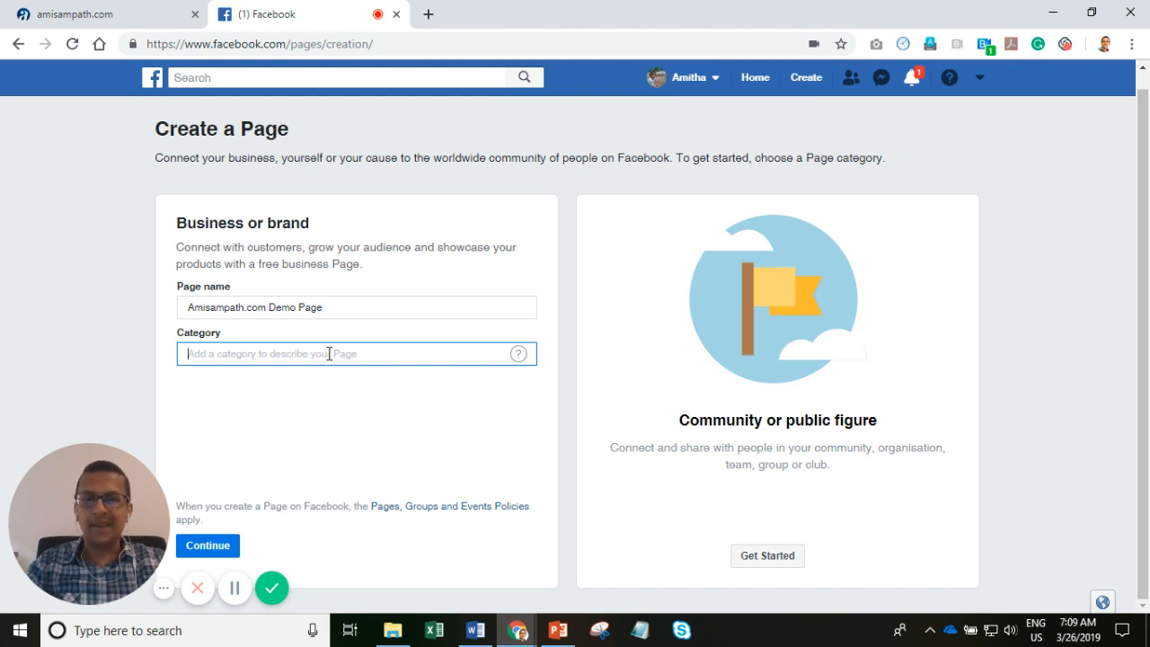
text(Local)
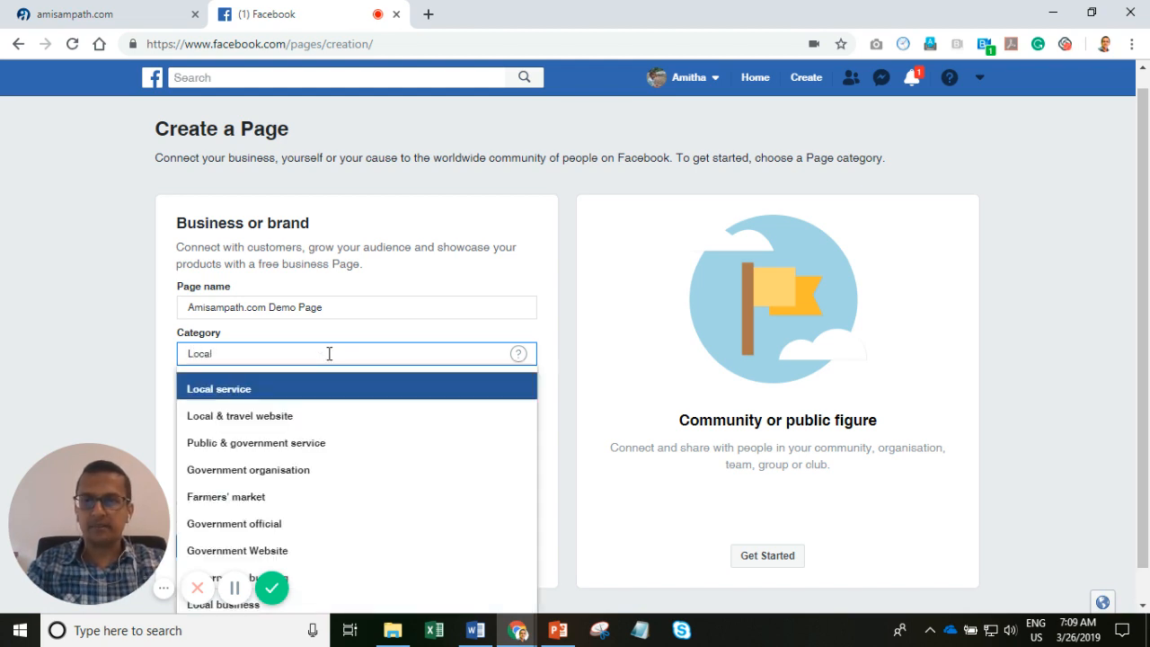
text( Busi)
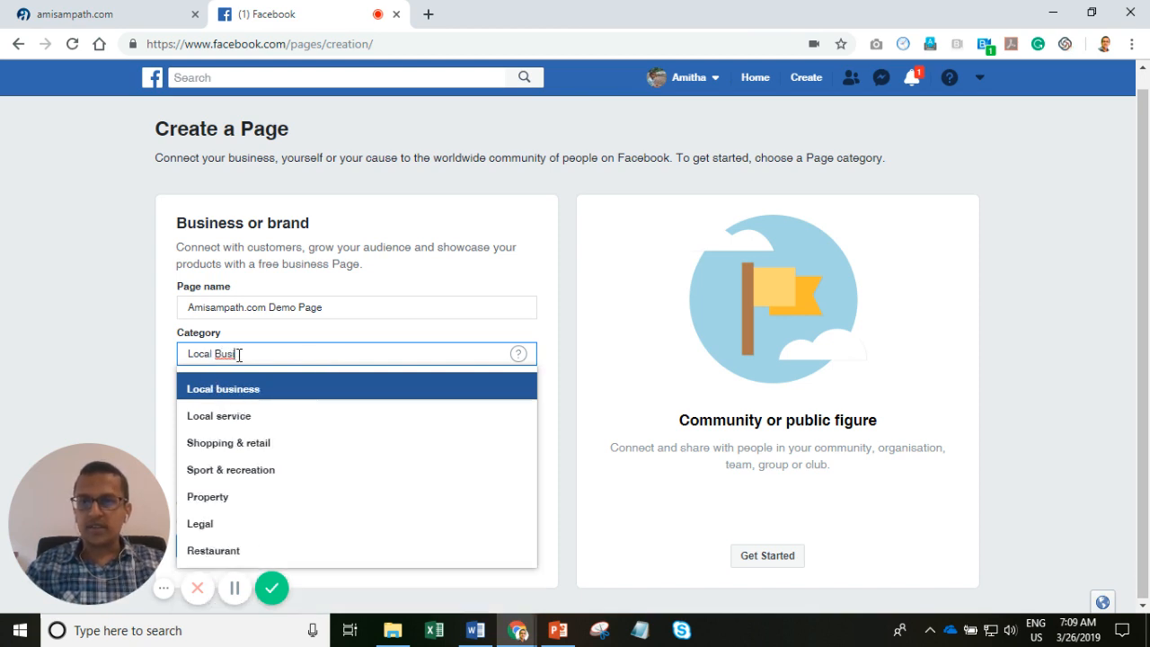
Step: Set the page category to Website and continue to the profile picture setup
drag(242, 354, 165, 353)
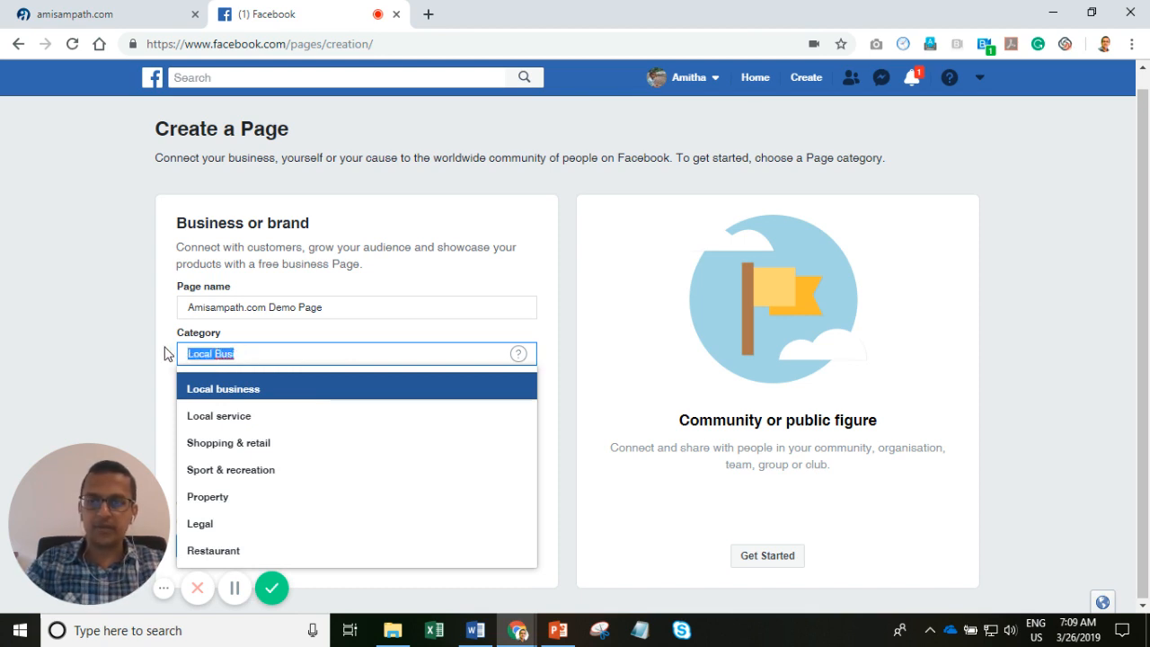
text(Web)
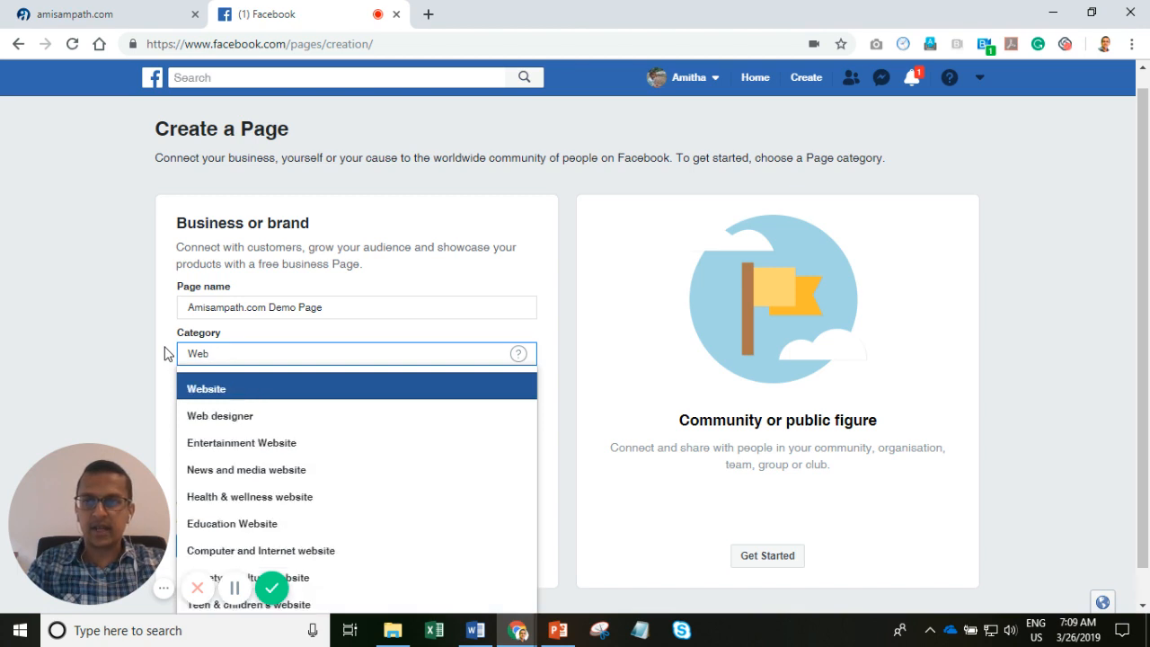
click(203, 391)
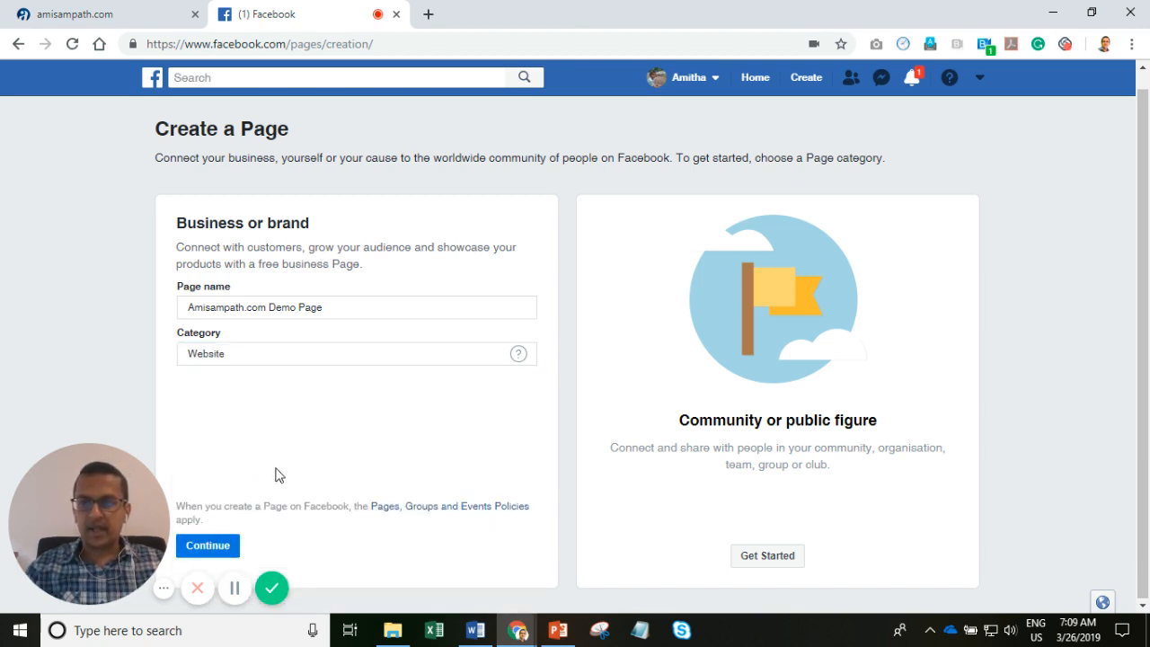
click(209, 548)
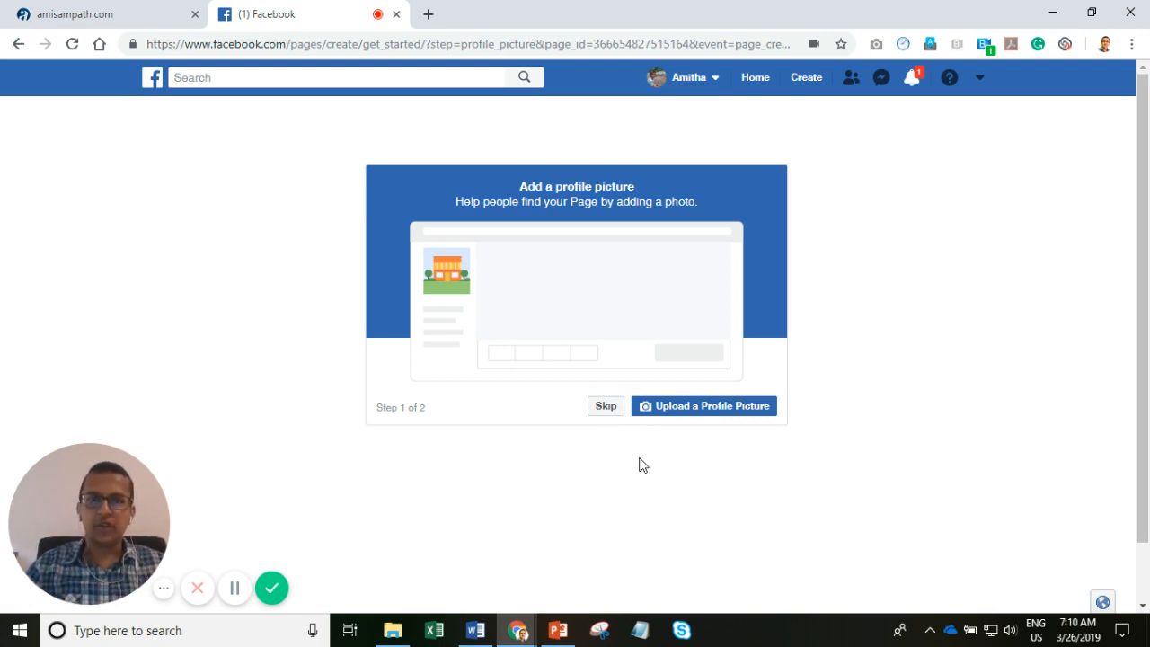
Step: Upload "Let's get the day started with a cup of coffee.png" from the Pictures folder as the profile picture
click(700, 419)
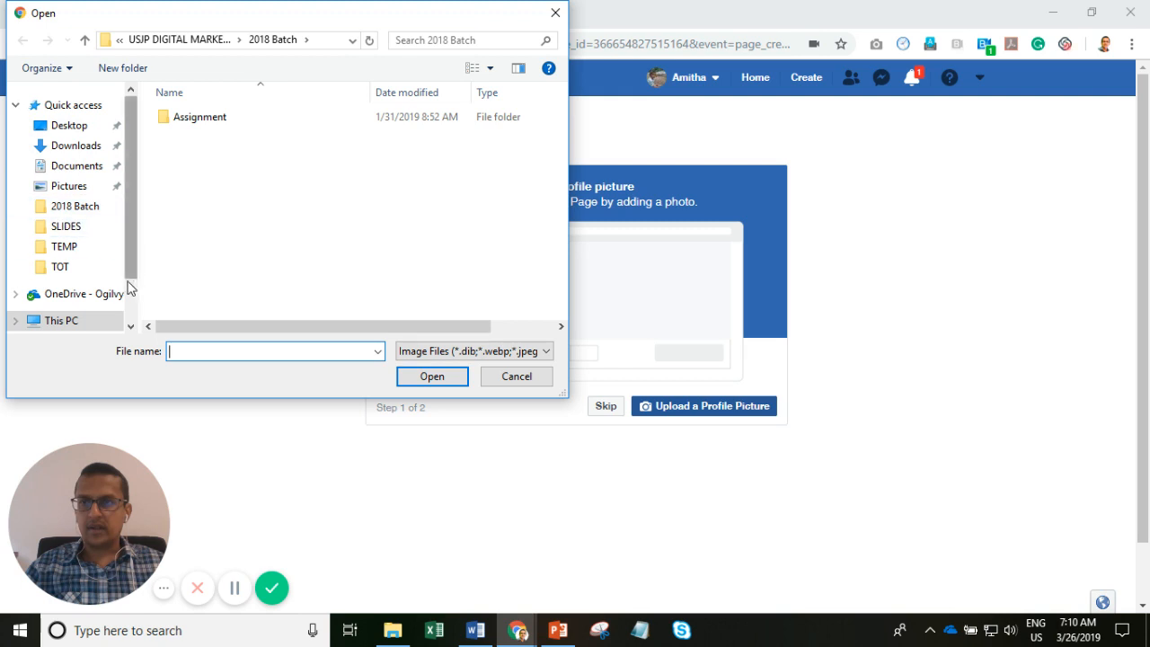
scroll(127, 256, down, 2)
scroll(139, 238, up, 2)
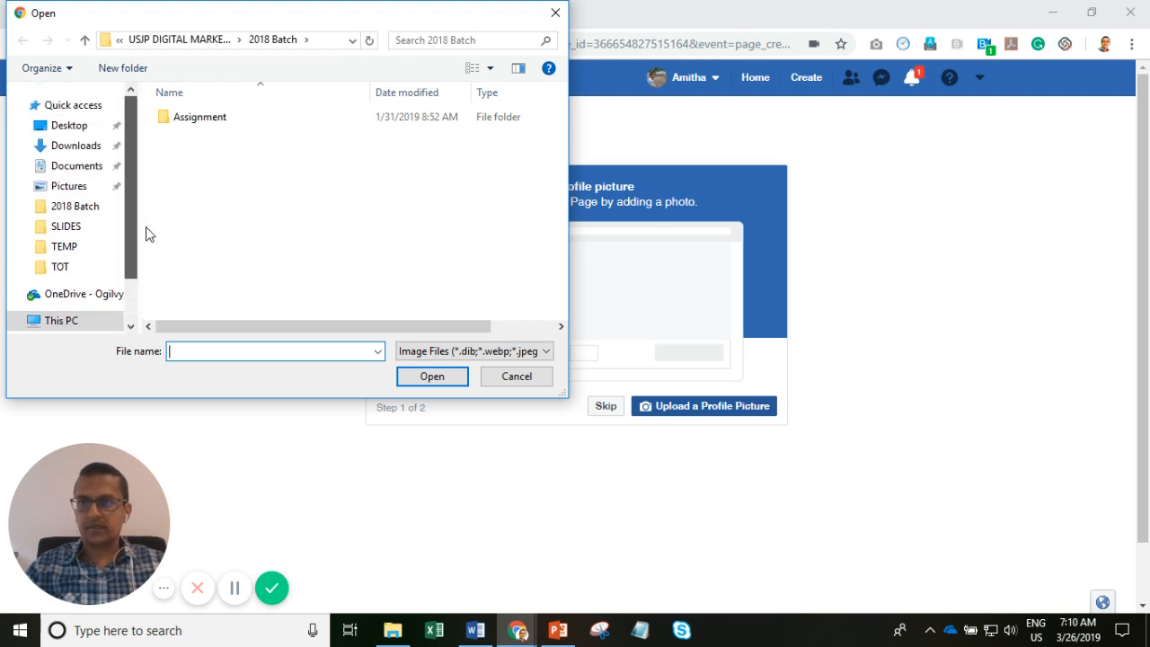
click(54, 192)
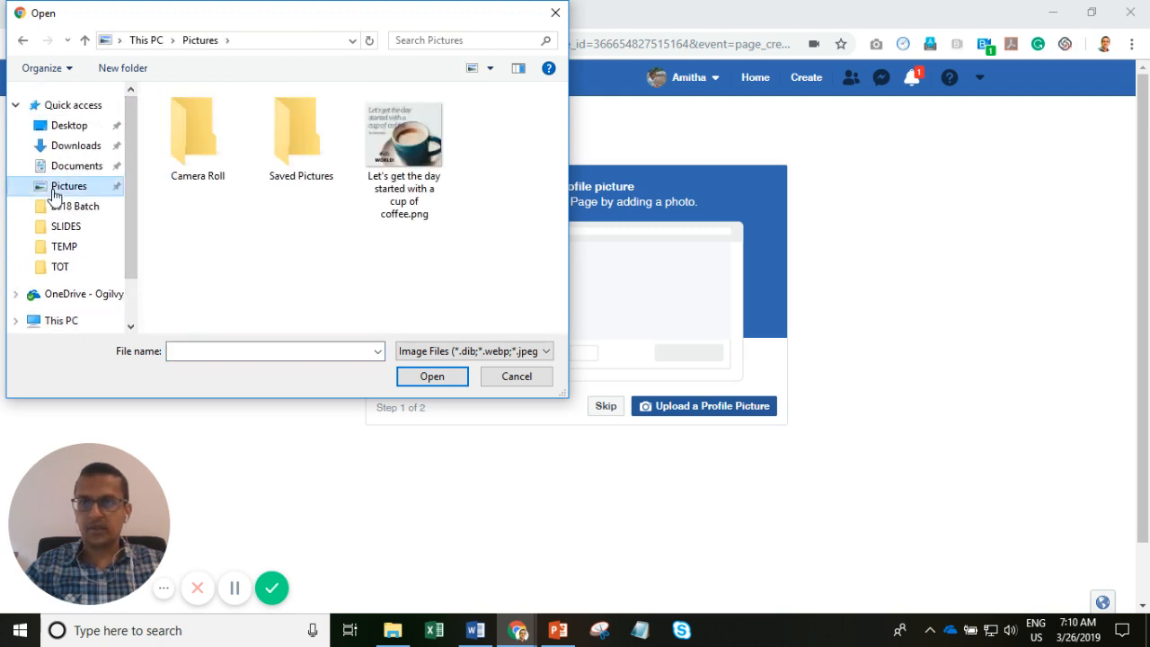
click(397, 146)
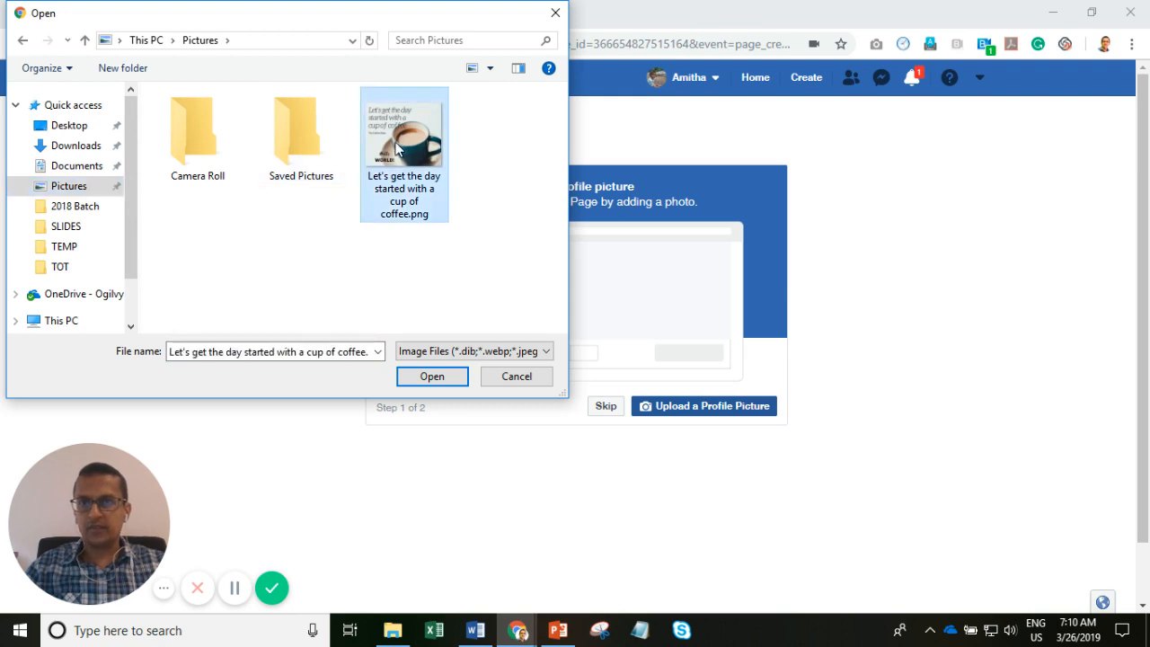
click(428, 377)
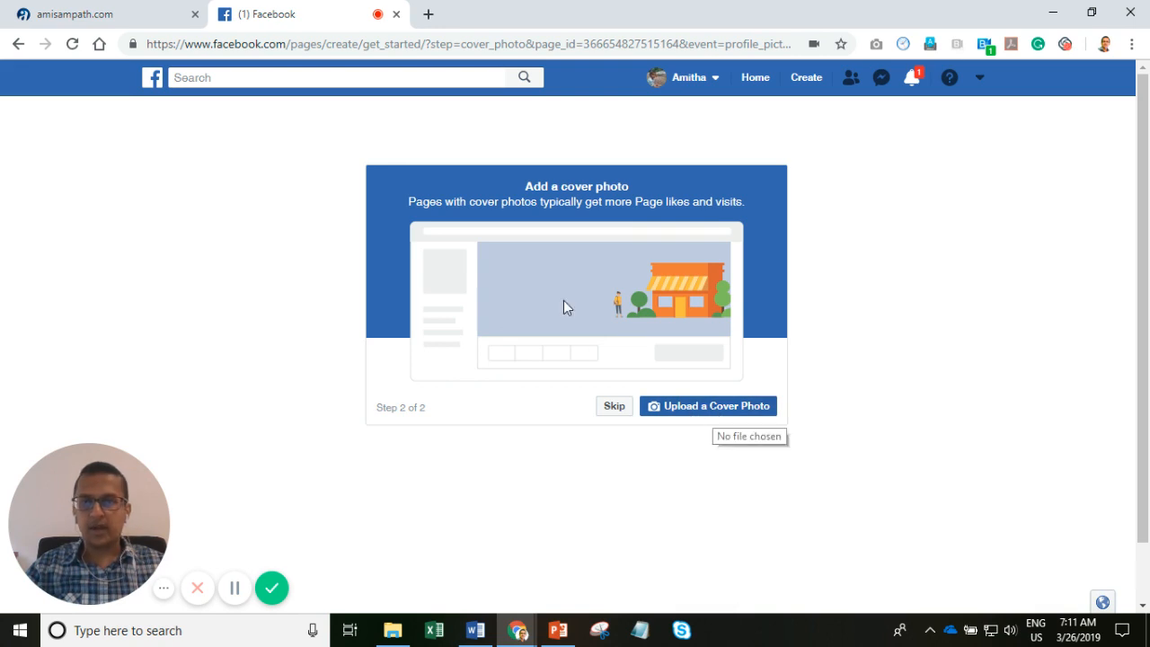
Step: Complete the second setup stage by submitting coke-taste-the-feeling-8.jpg from the Desktop folder as the cover photo
click(682, 415)
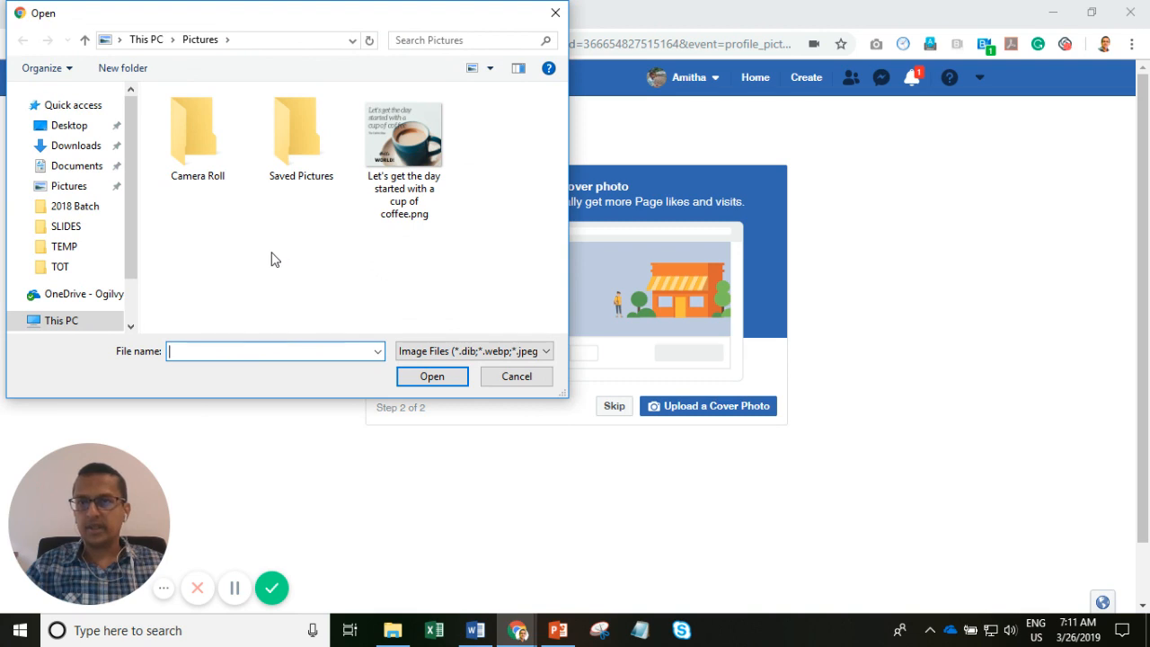
double_click(291, 162)
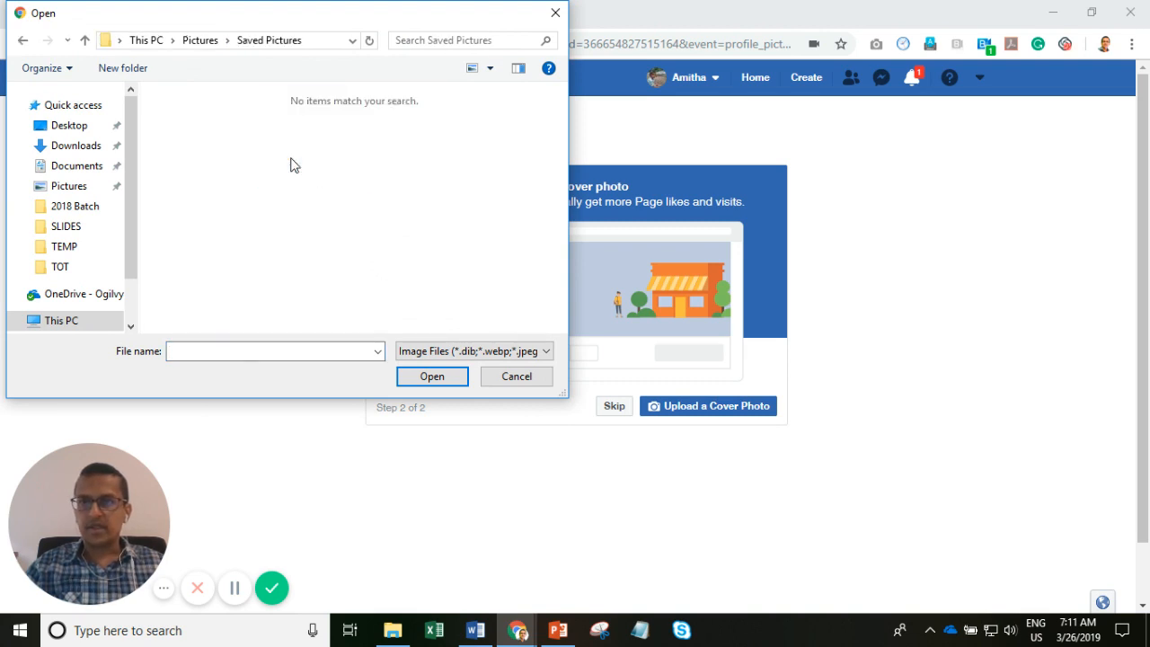
click(72, 187)
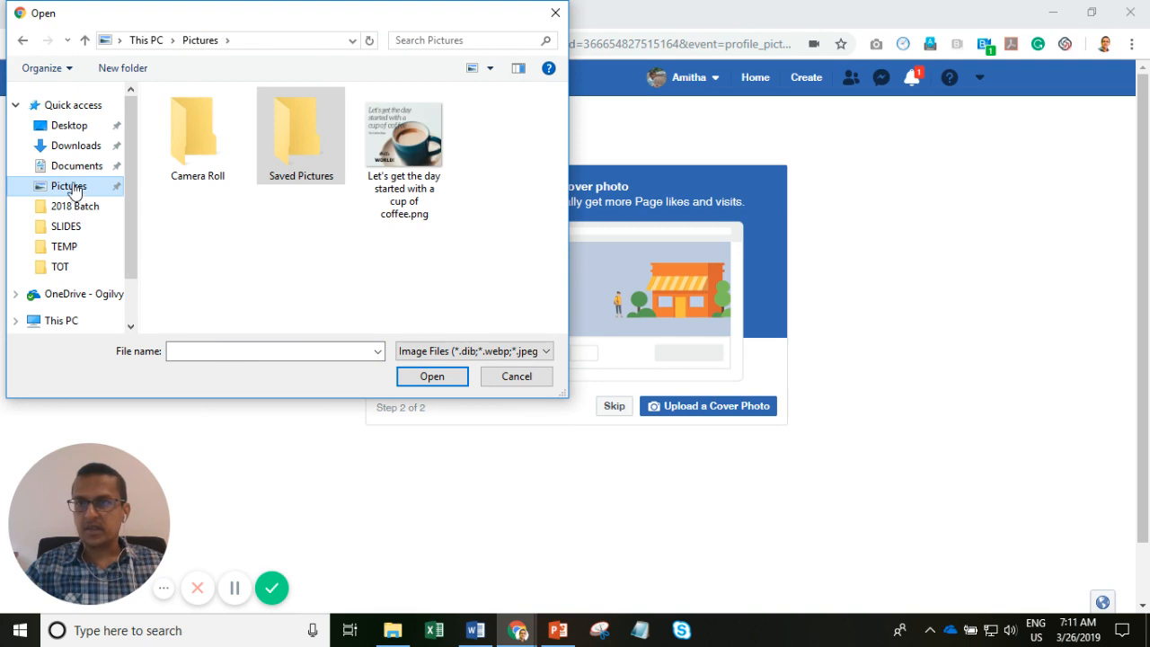
click(69, 130)
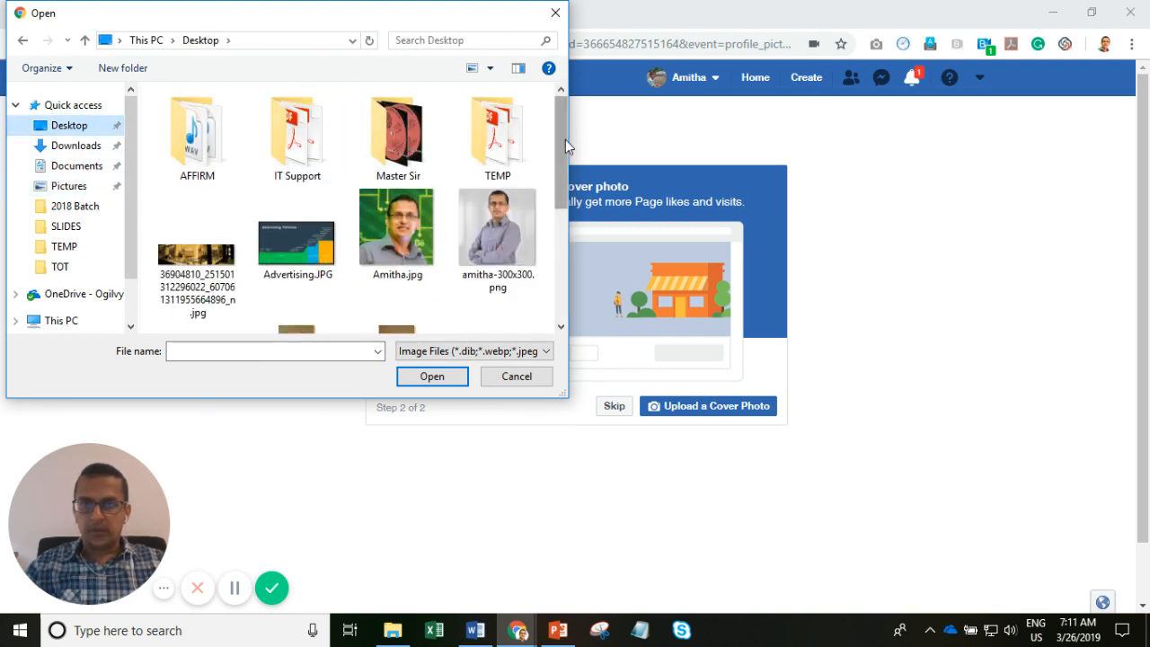
drag(565, 139, 564, 193)
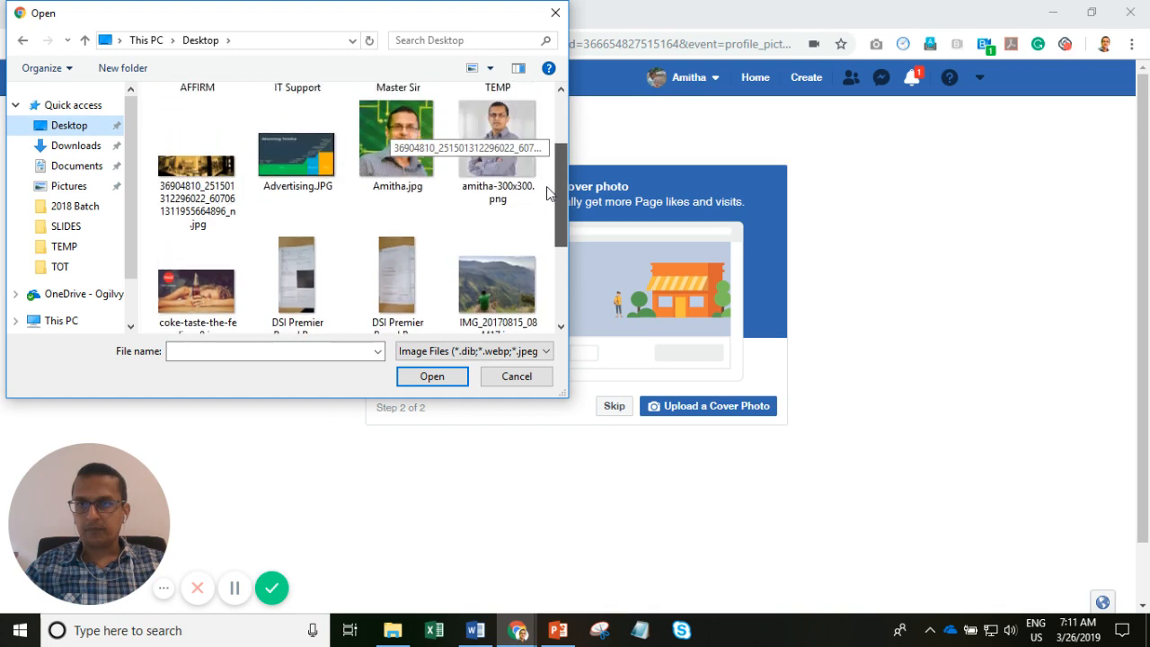
click(192, 296)
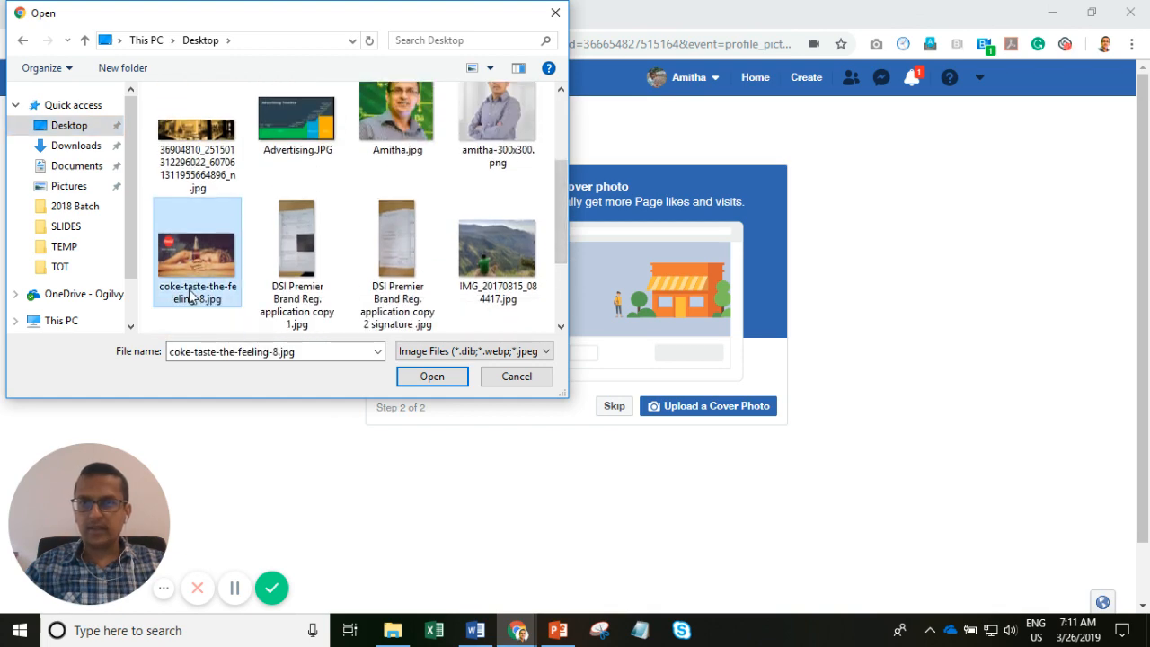
click(418, 379)
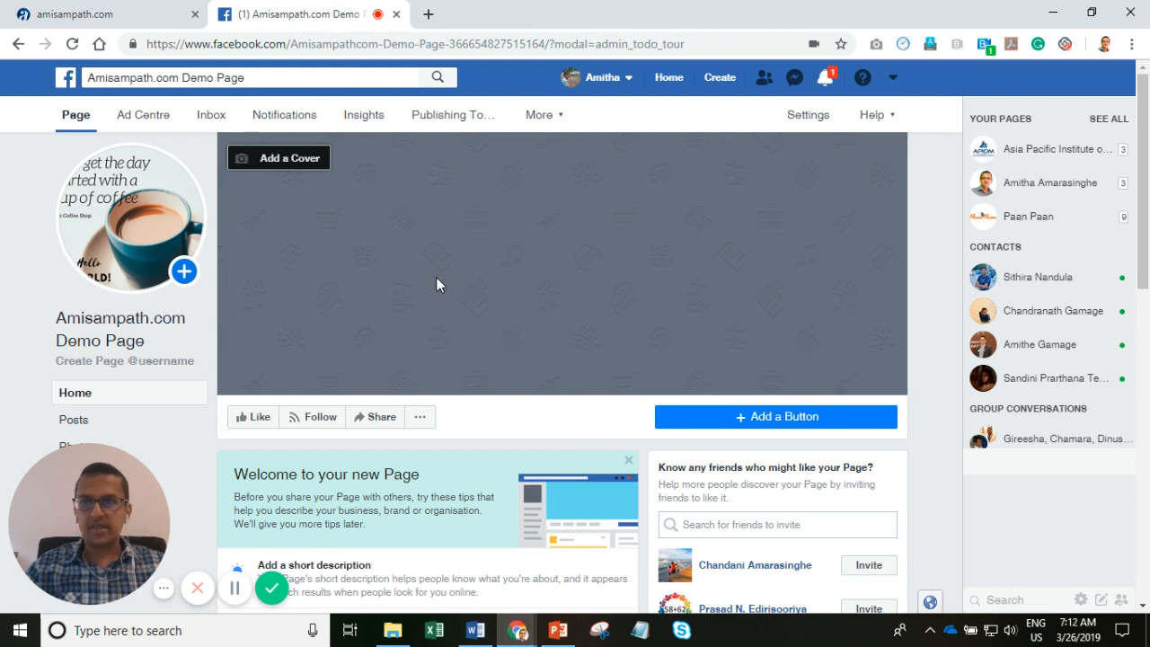
Step: Upload coke-taste-the-feeling-8.jpg from the Desktop as the cover photo, shift it down to show the whole Coca-Cola logo, and save it
click(293, 169)
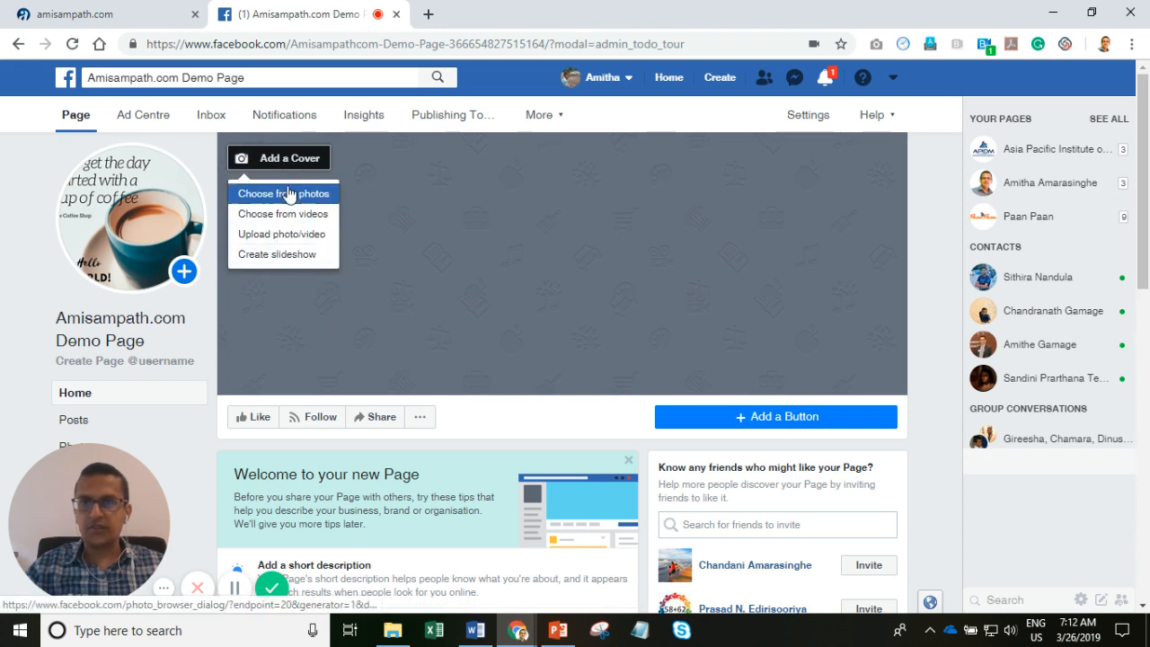
click(291, 239)
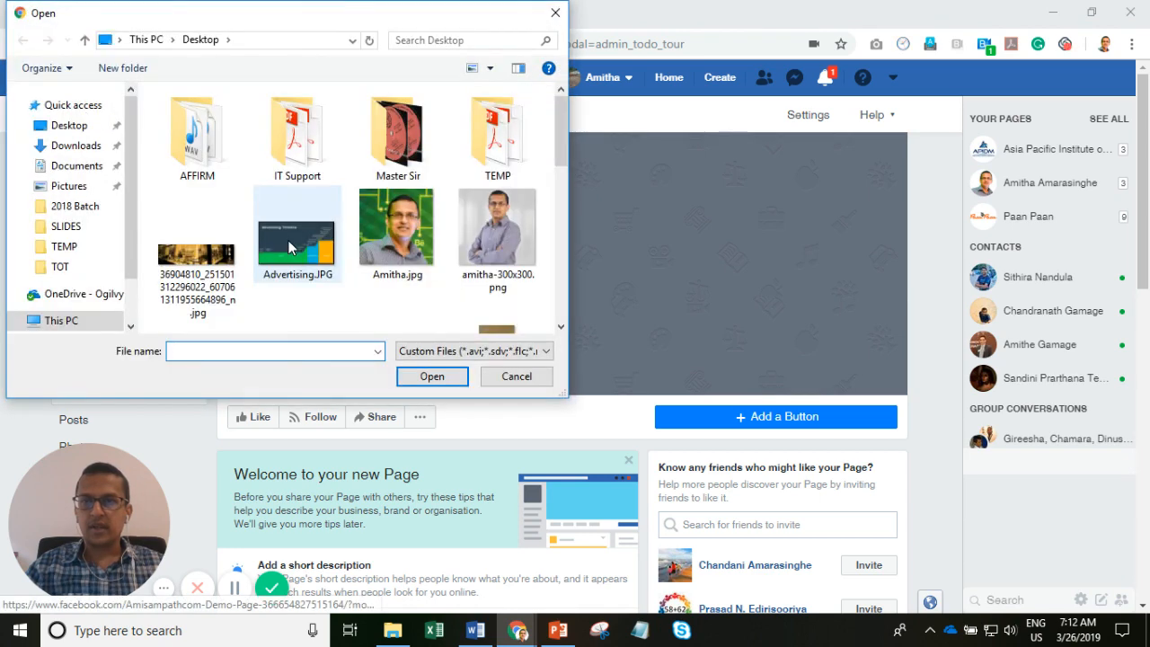
drag(557, 175, 555, 228)
click(293, 146)
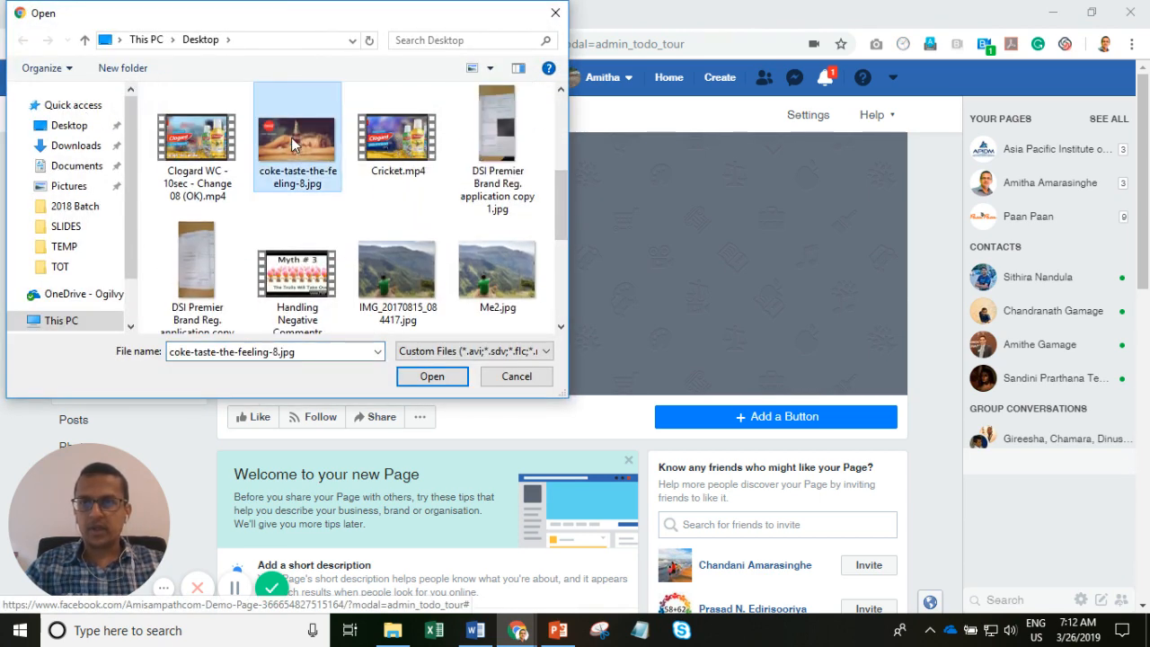
click(426, 377)
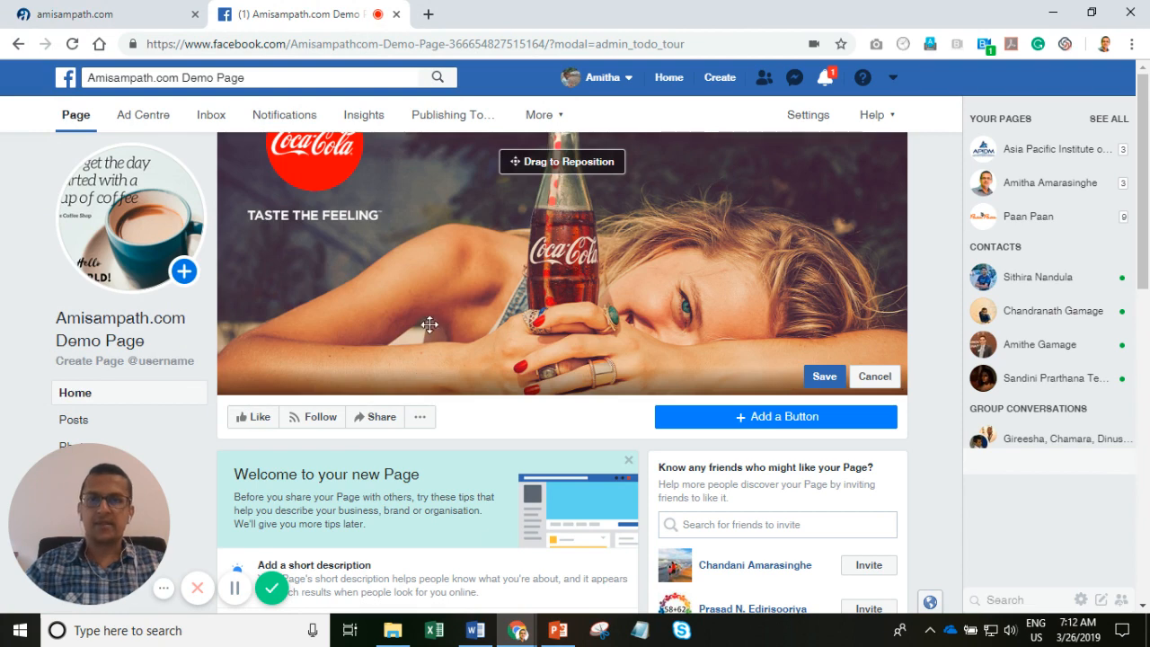
drag(430, 325, 403, 313)
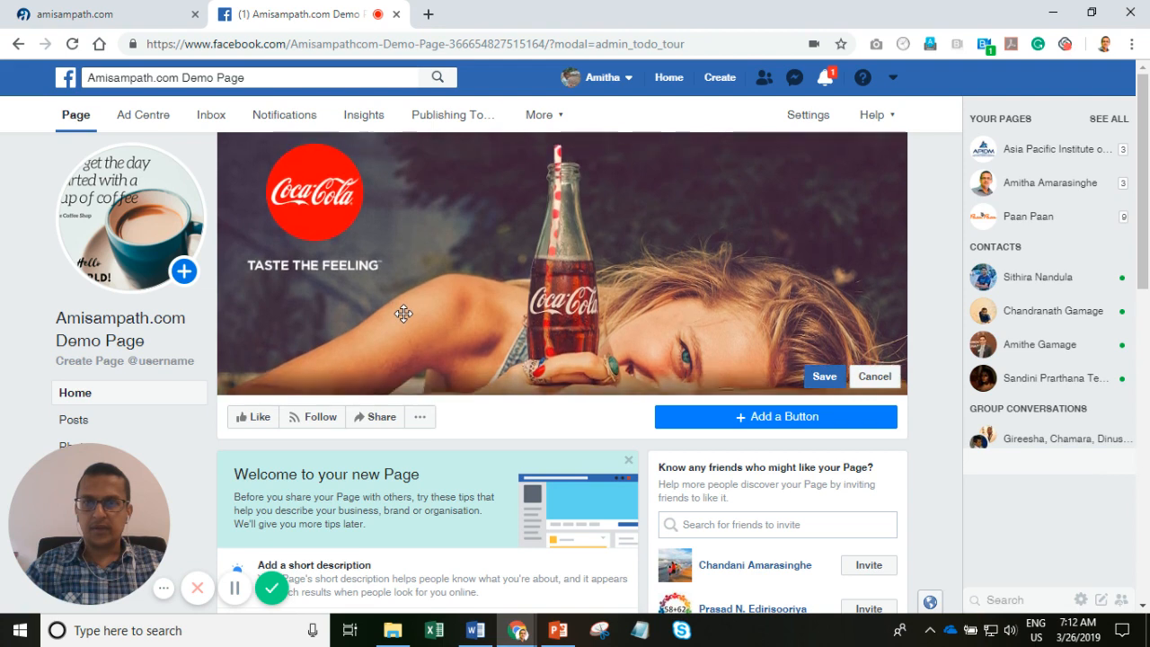
click(820, 376)
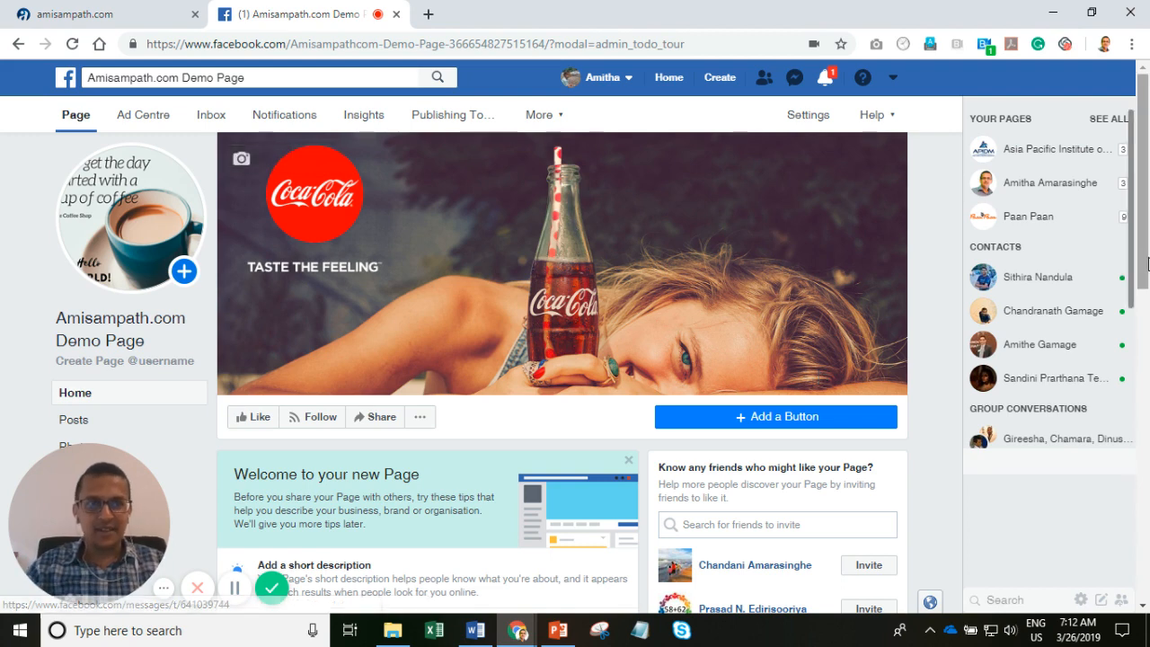
Step: Publish a text post on the page reading "This is a text status update."
drag(1146, 249, 1146, 390)
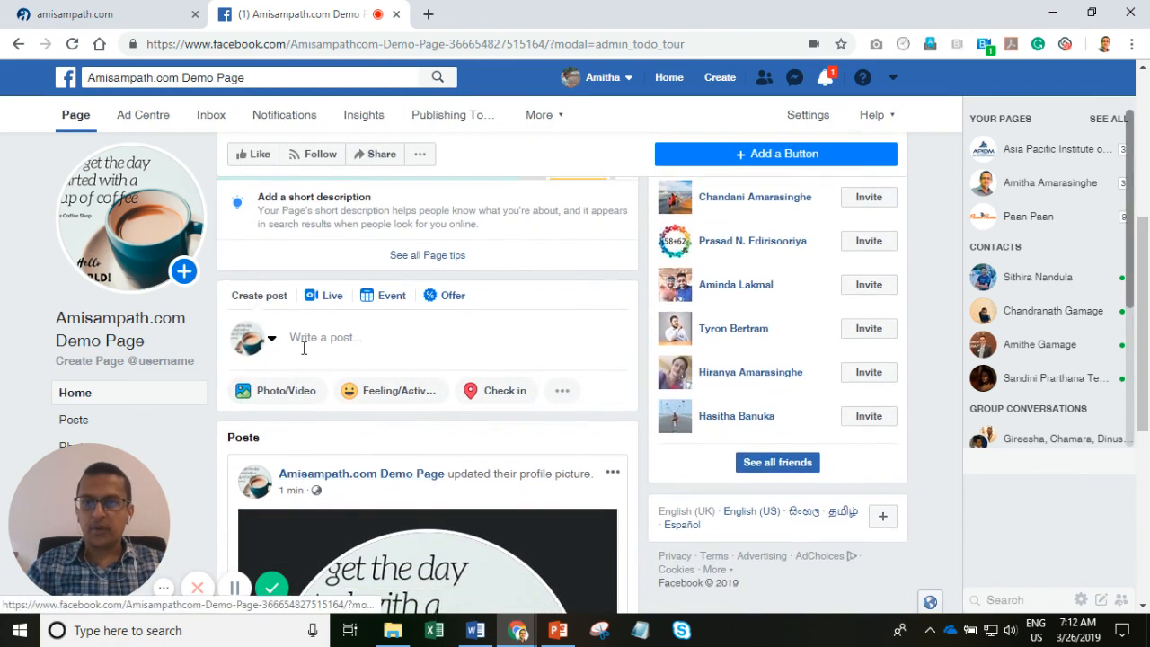
click(304, 349)
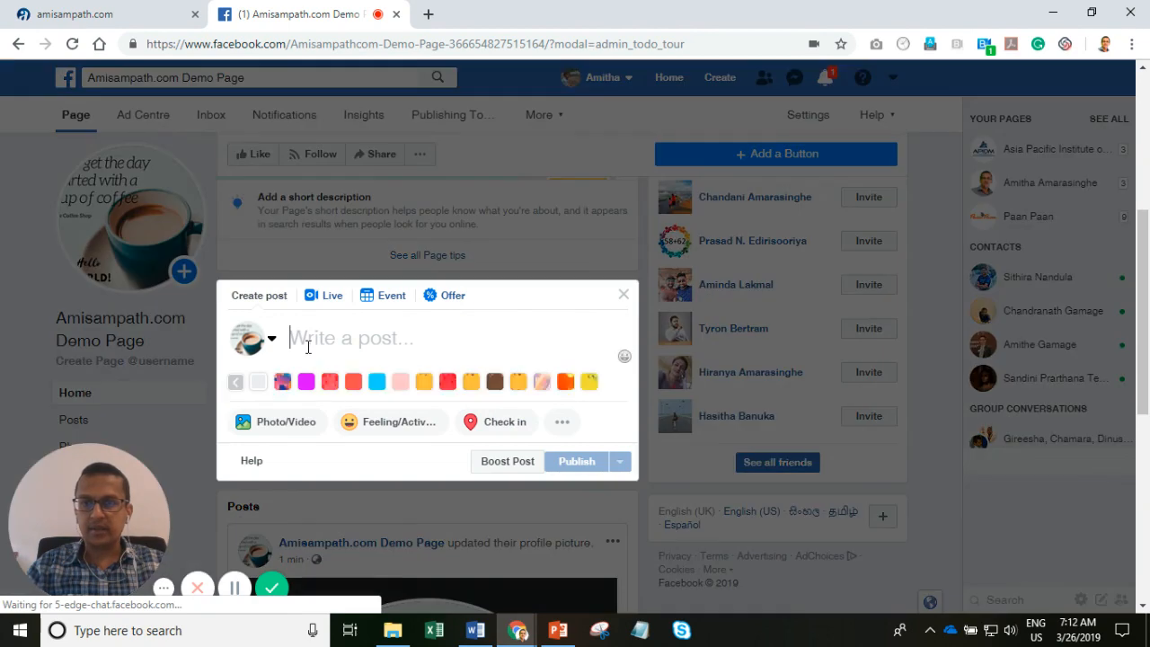
text(Thi)
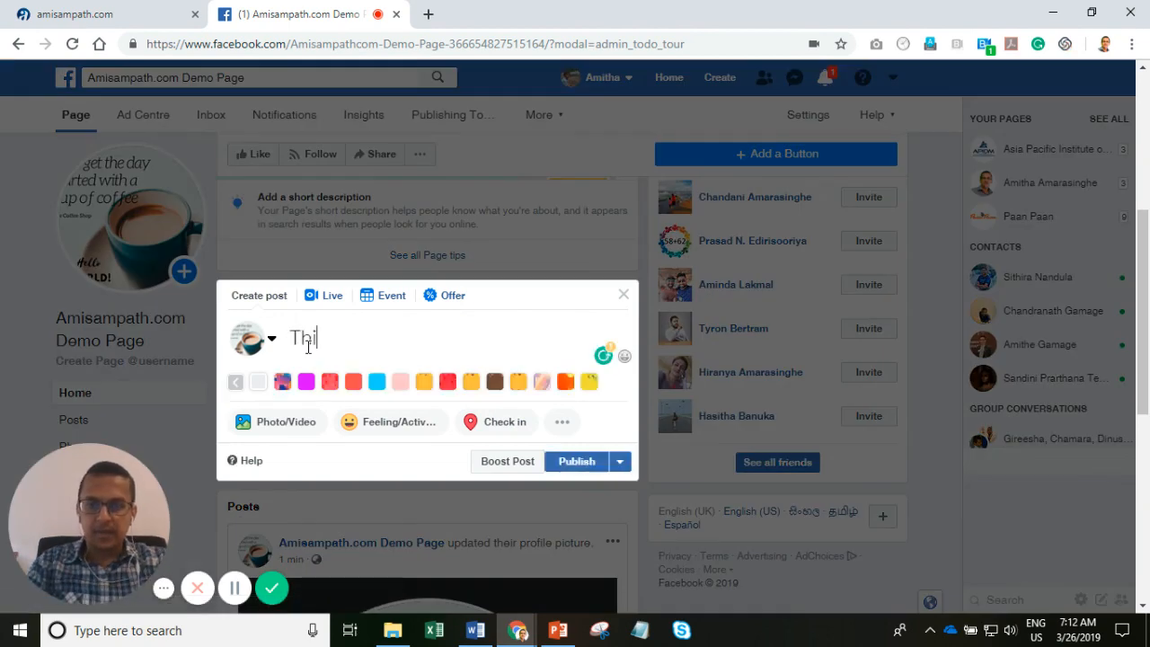
text(s is a te)
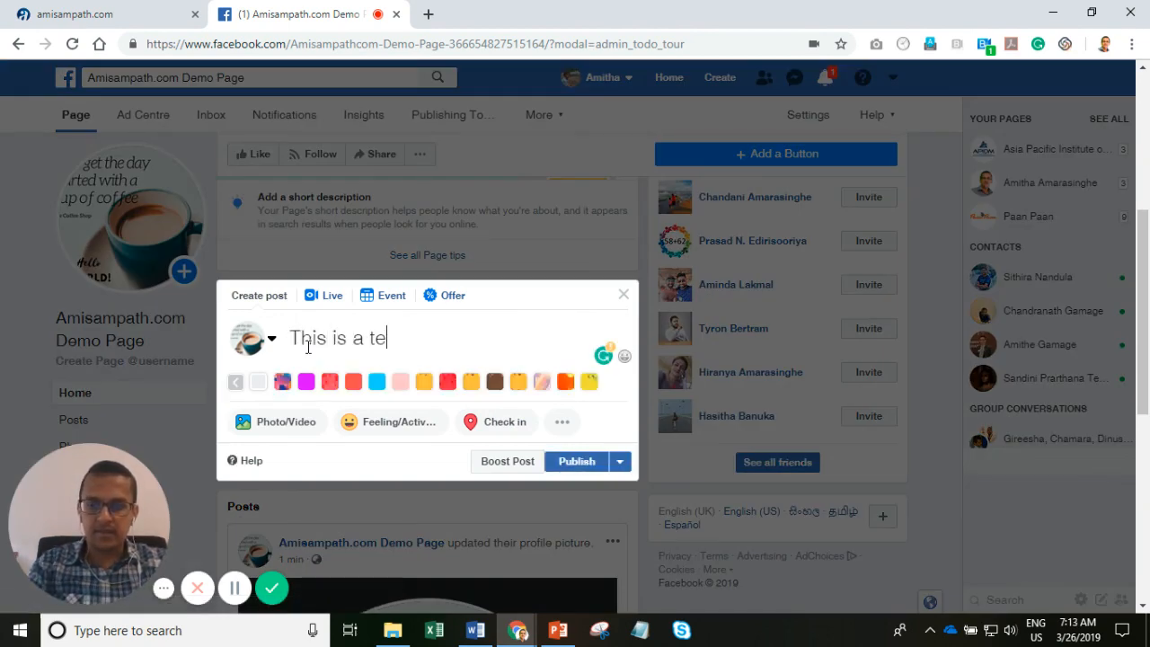
text(xt status )
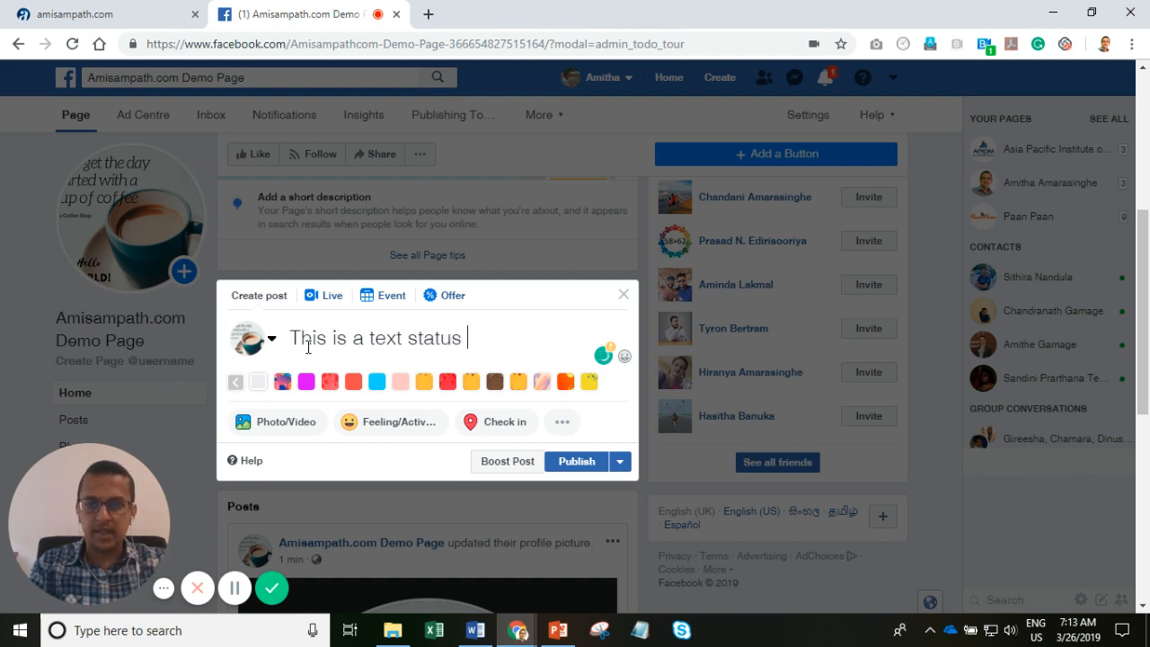
text(update.)
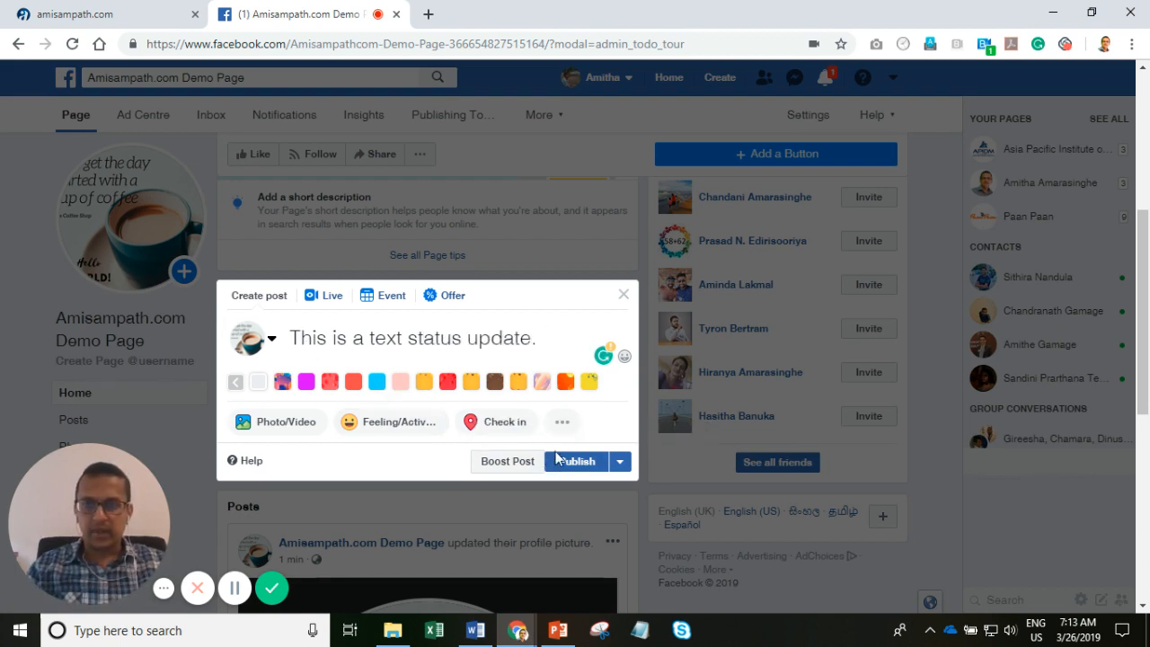
click(619, 465)
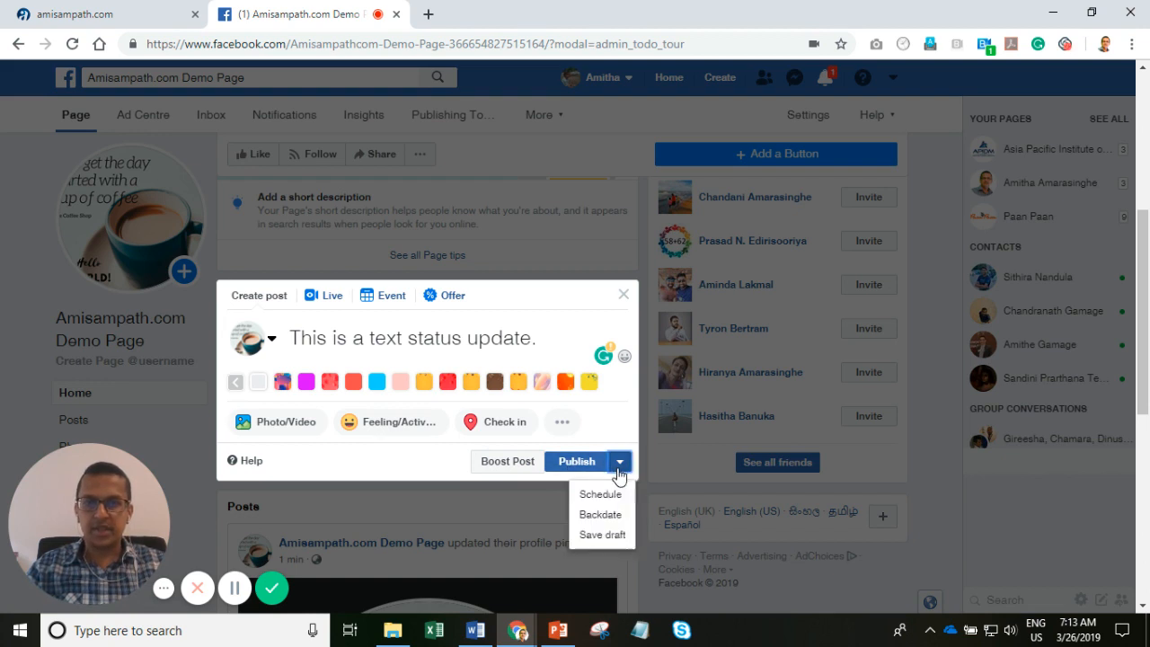
click(573, 463)
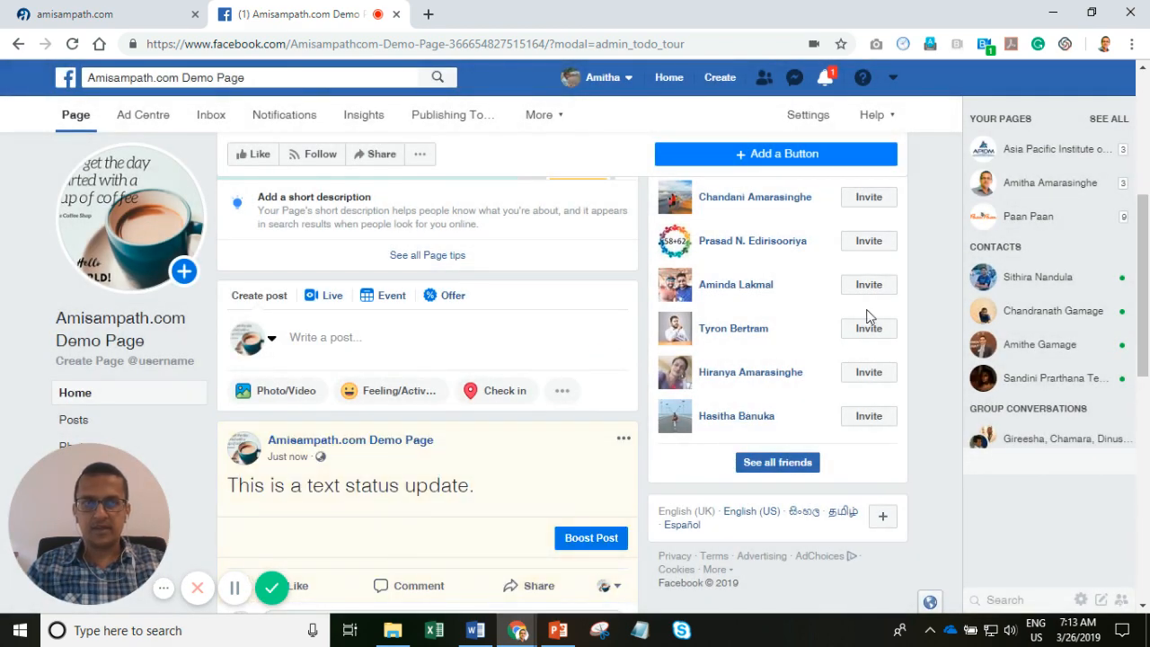
Step: Start a new page post and attach the tile-living-room-stone-tiles-floors image from the Desktop folder
drag(1147, 323, 1146, 274)
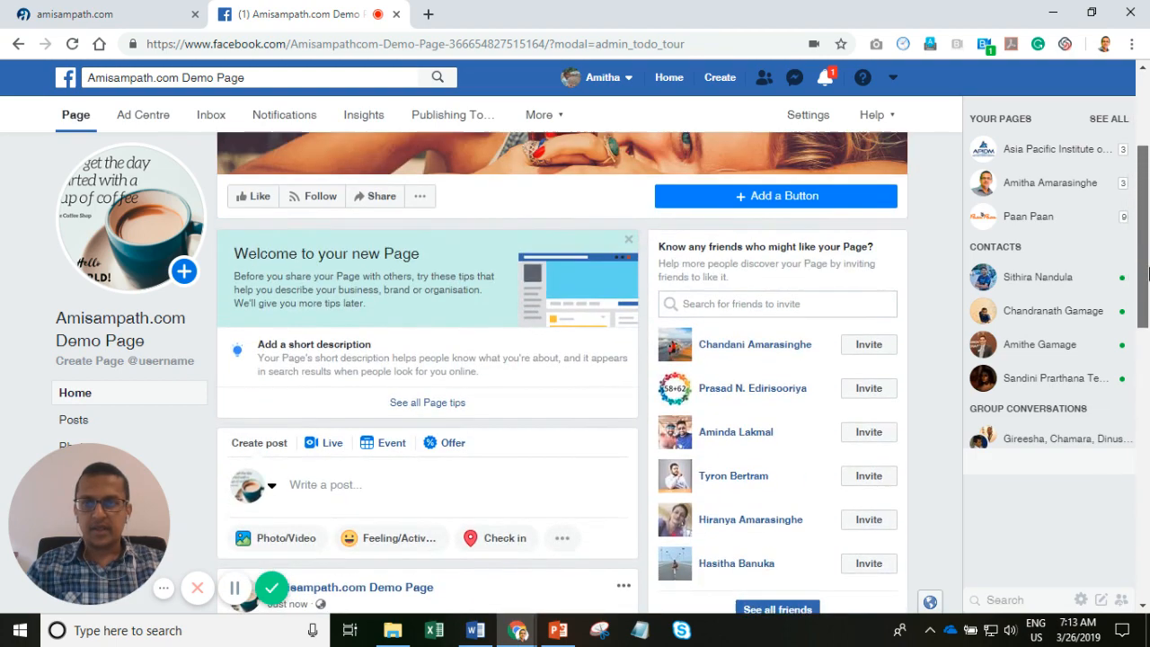
click(342, 482)
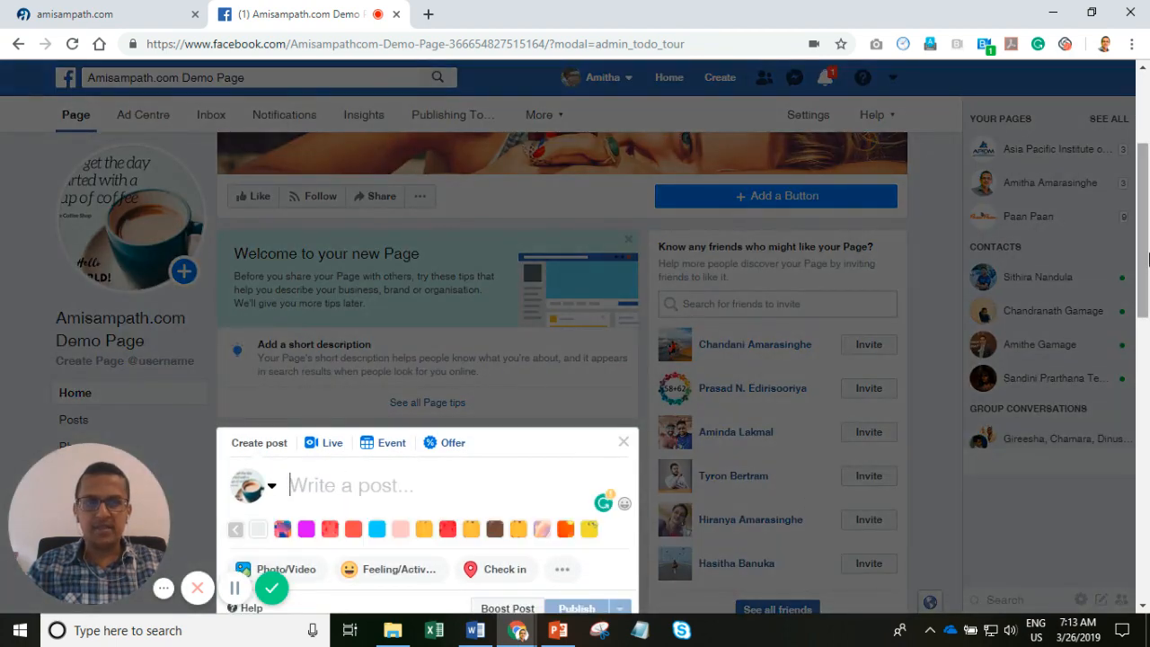
drag(1145, 257, 1145, 303)
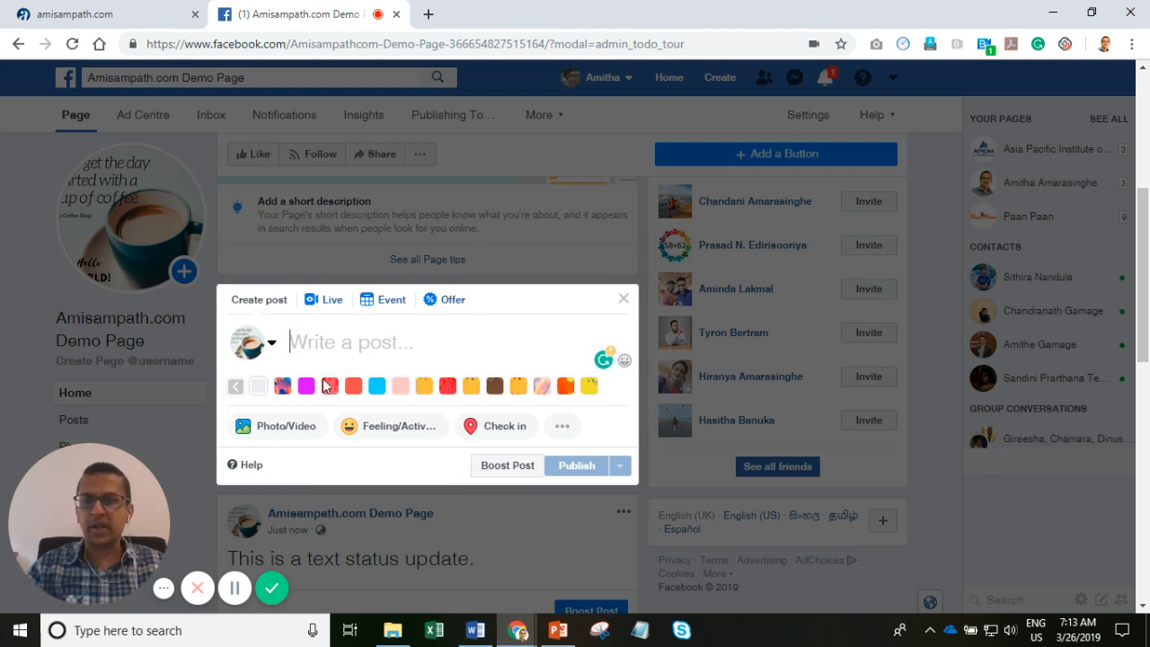
click(285, 431)
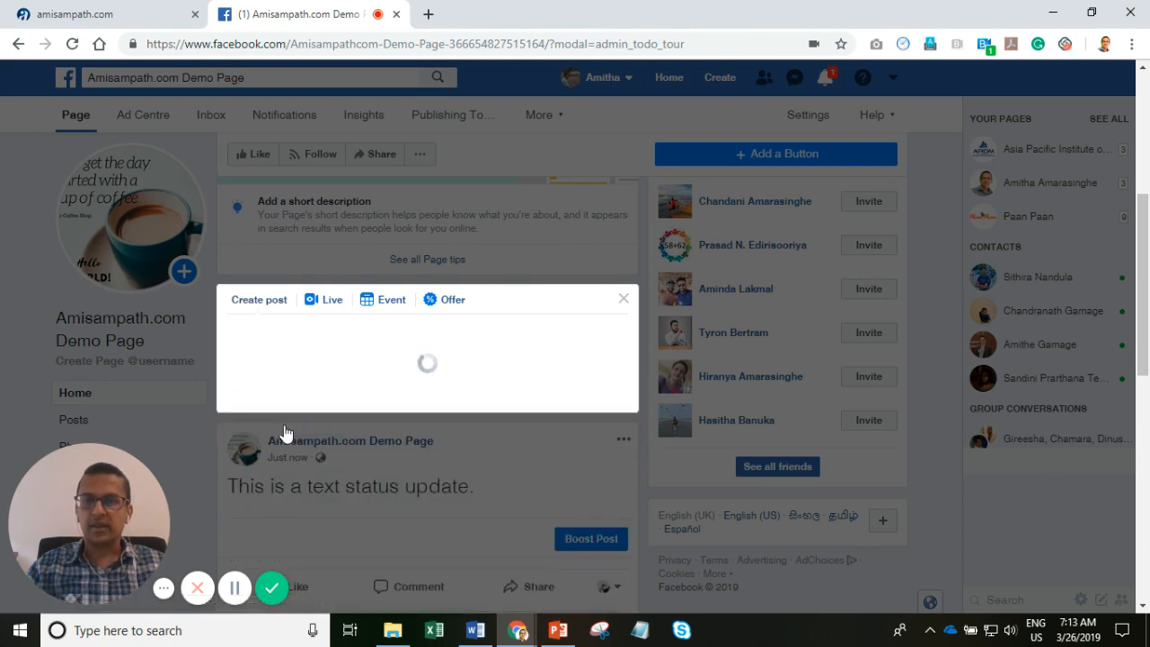
click(391, 343)
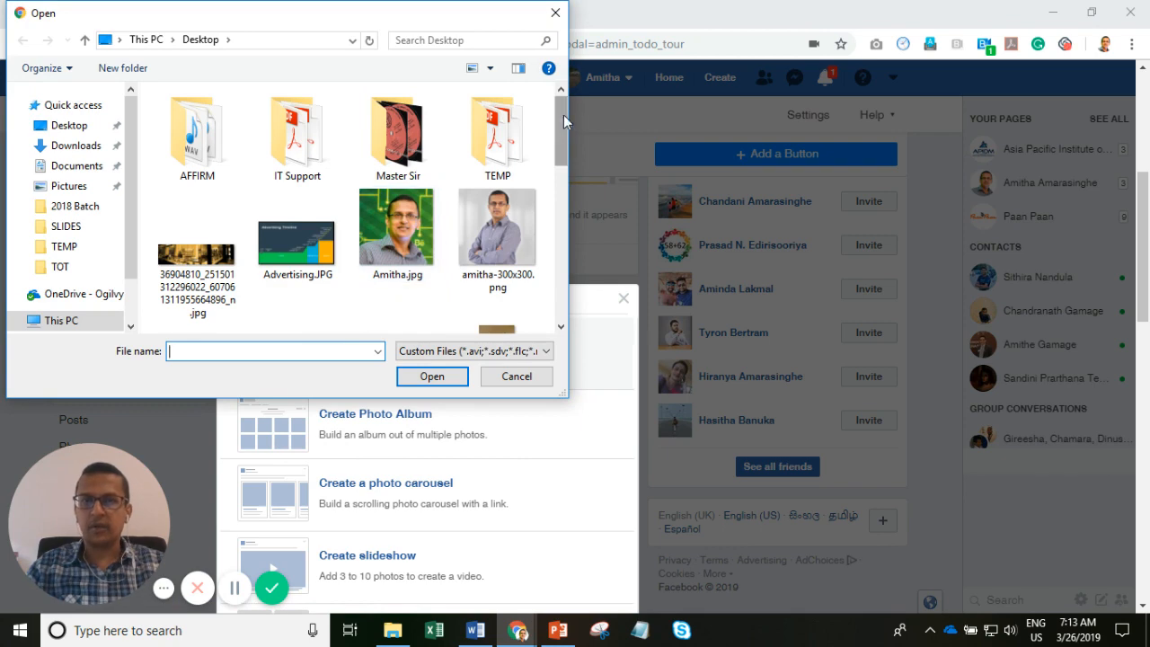
drag(559, 135, 556, 243)
click(492, 284)
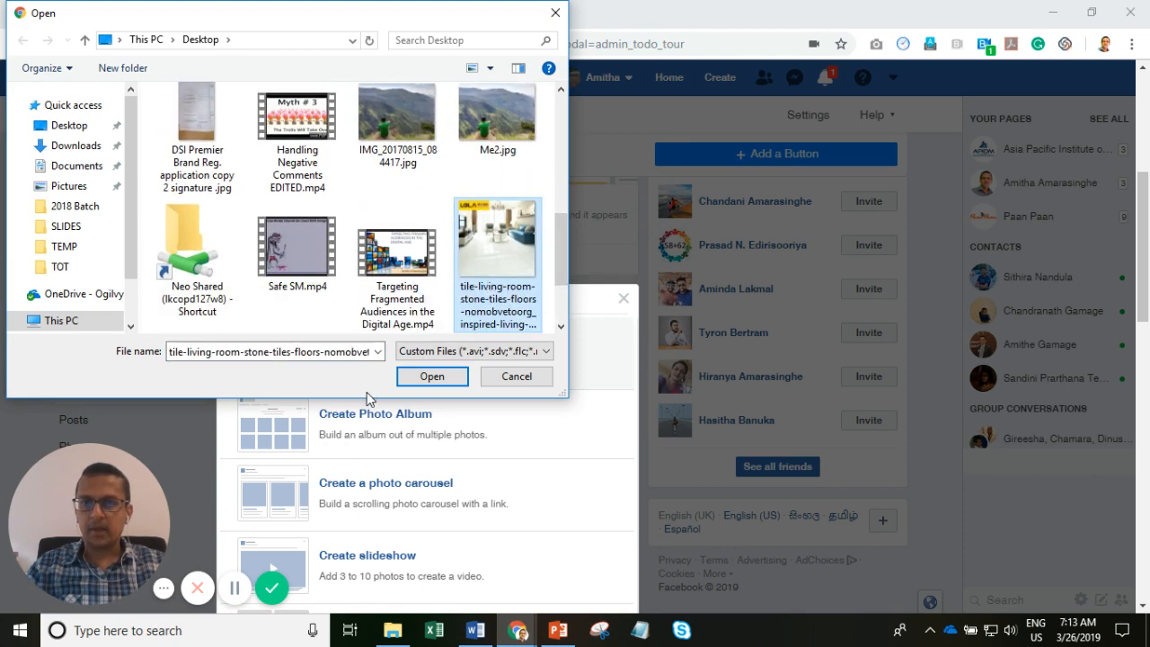
click(432, 377)
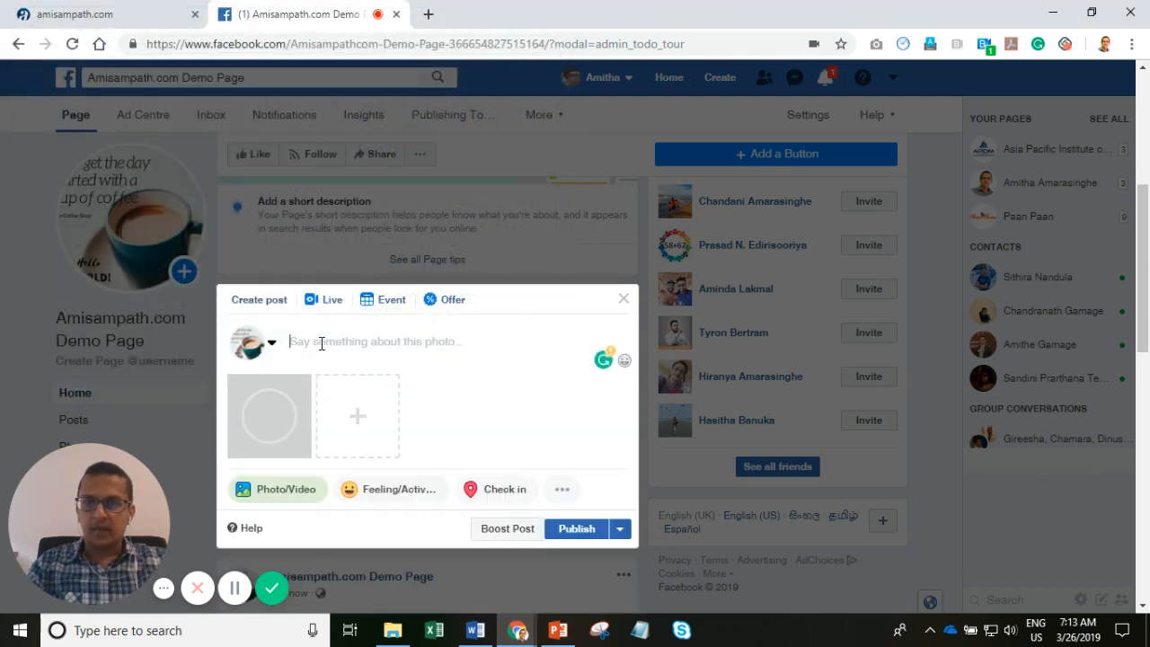
Step: Caption the photo "I don't have copyrights for this image. Just a demo of a Facebook page :-)" and publish the post
text(I d)
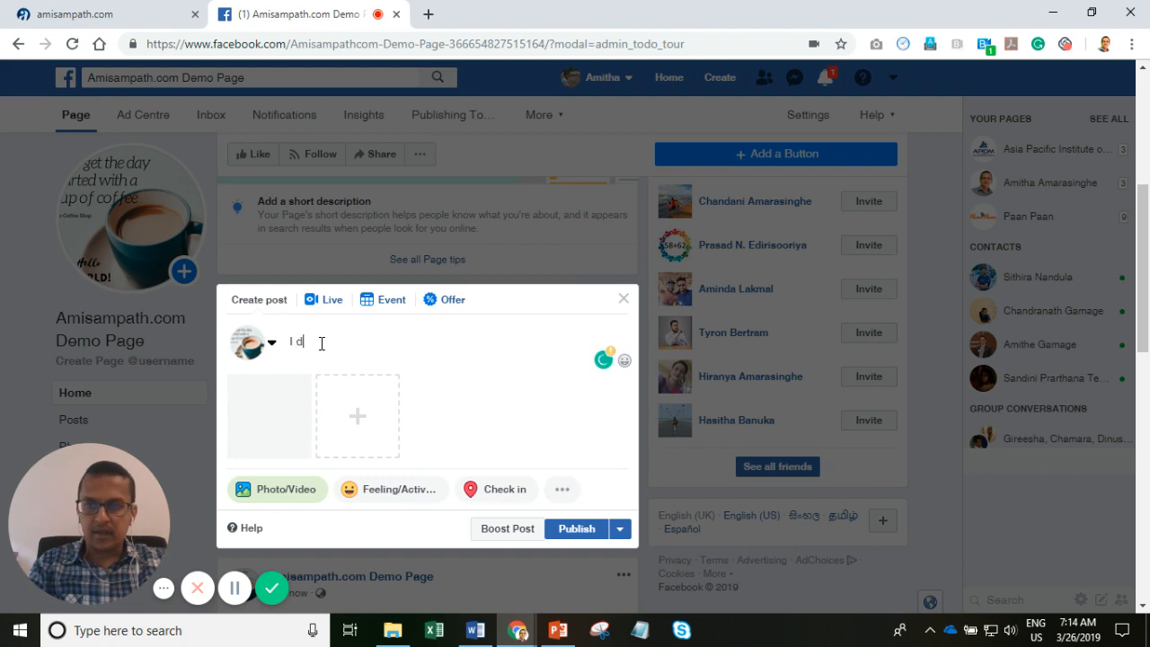
text(on't)
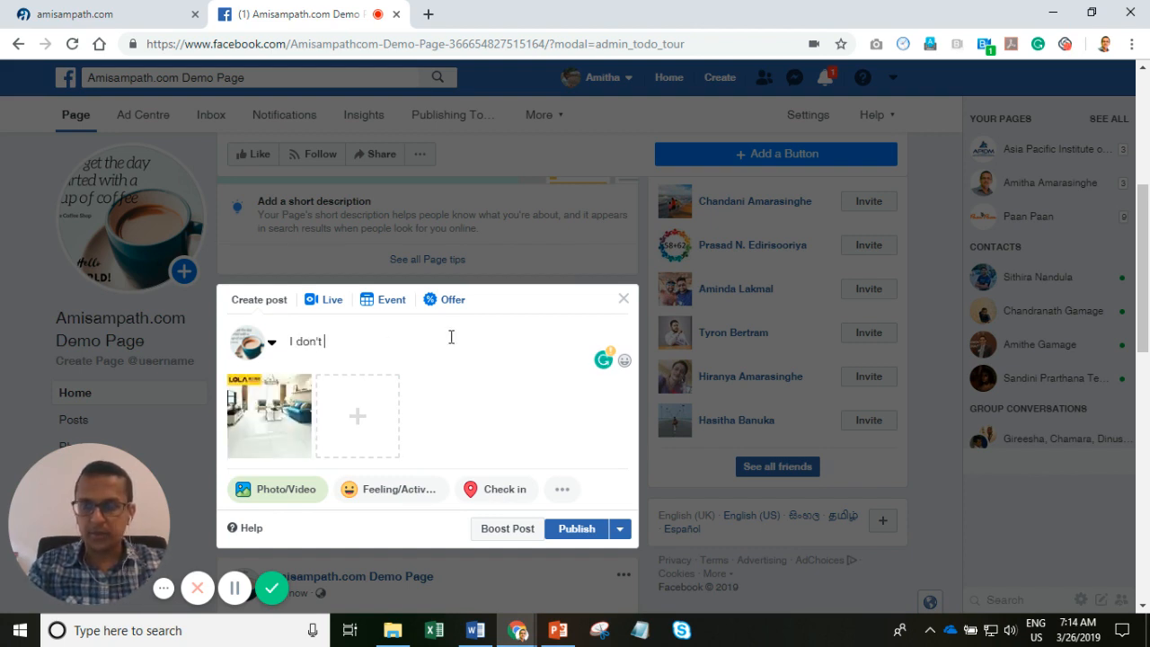
text( have copyrights)
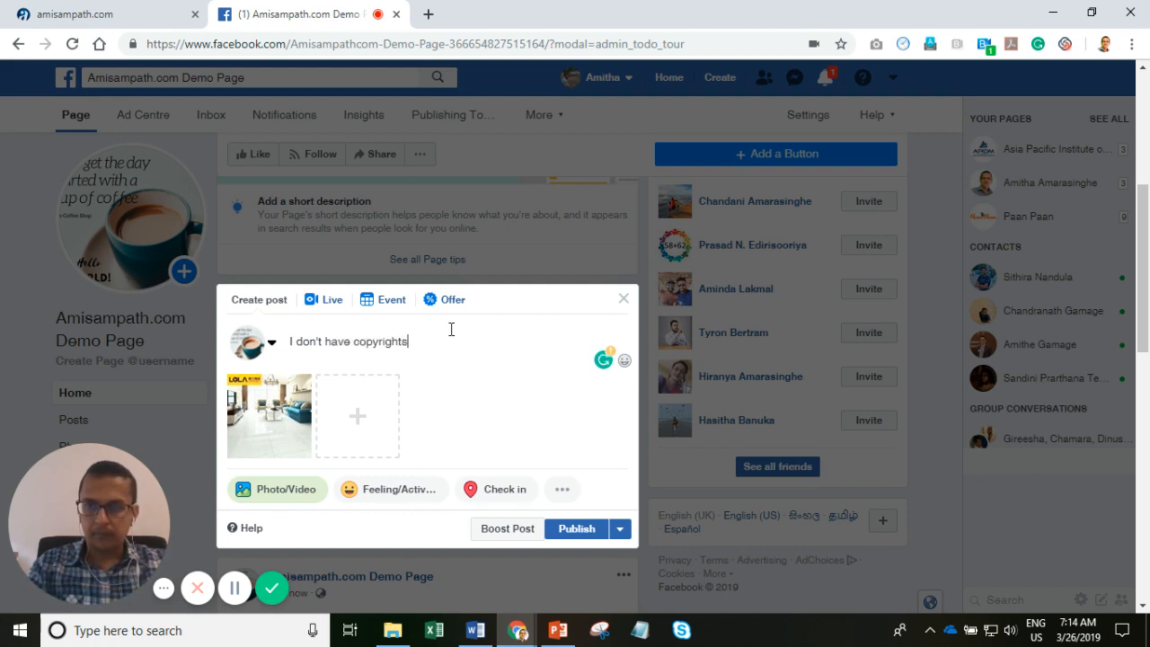
text( for this imag)
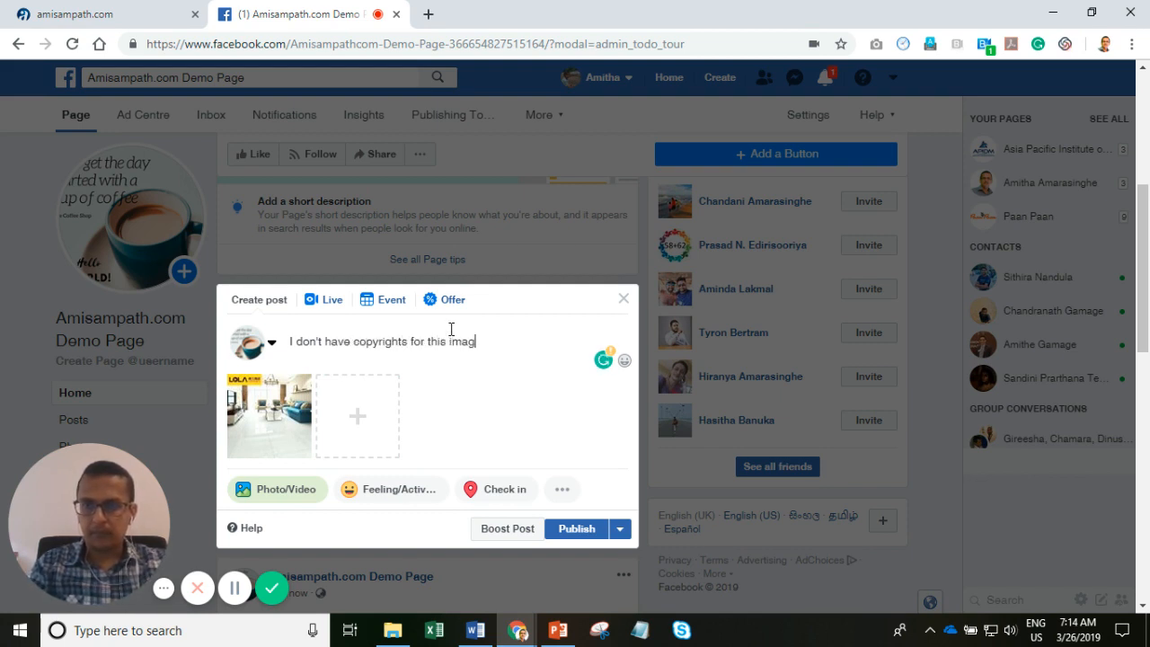
text(e. Just a d)
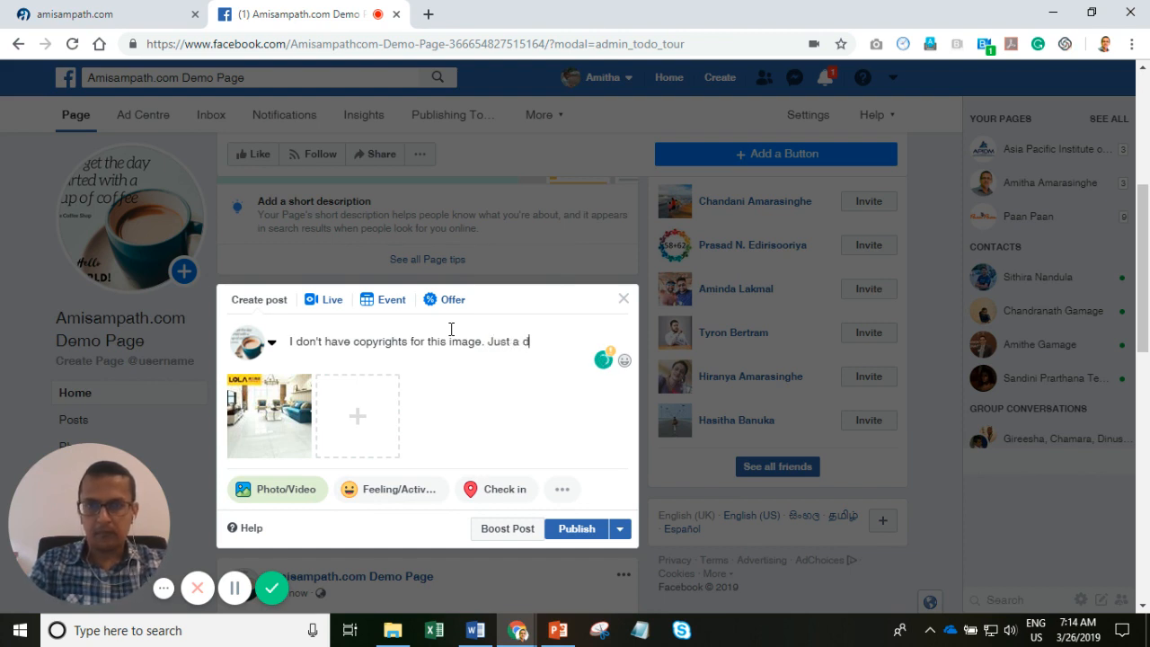
text(emo of a Fa)
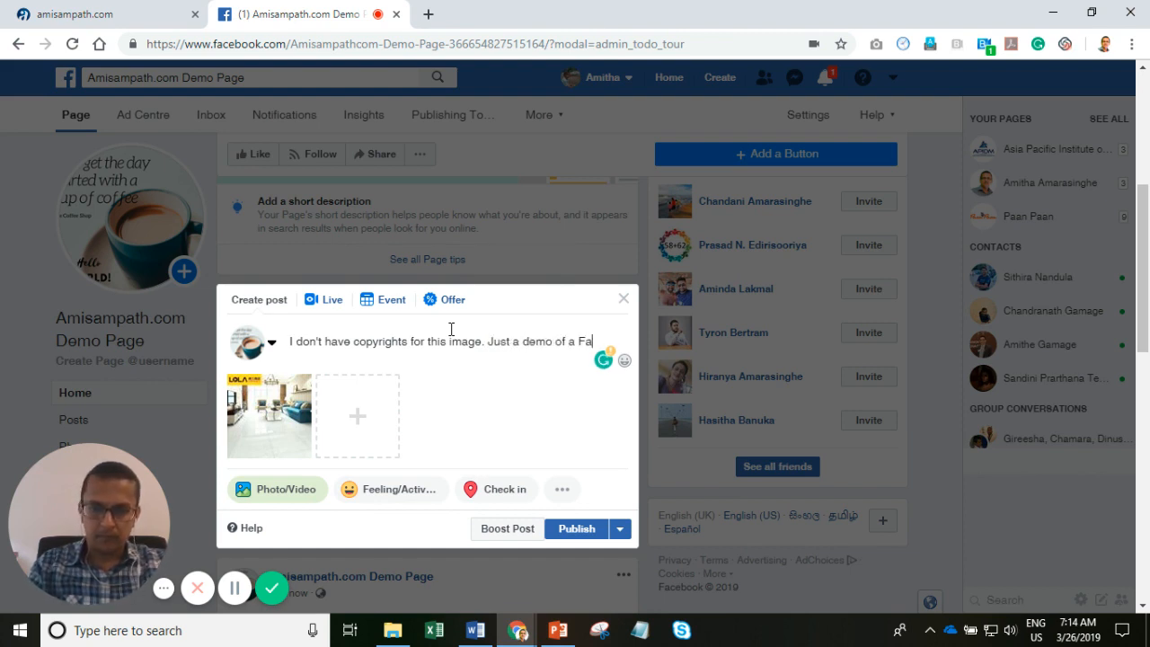
text(ce)
text(k pa)
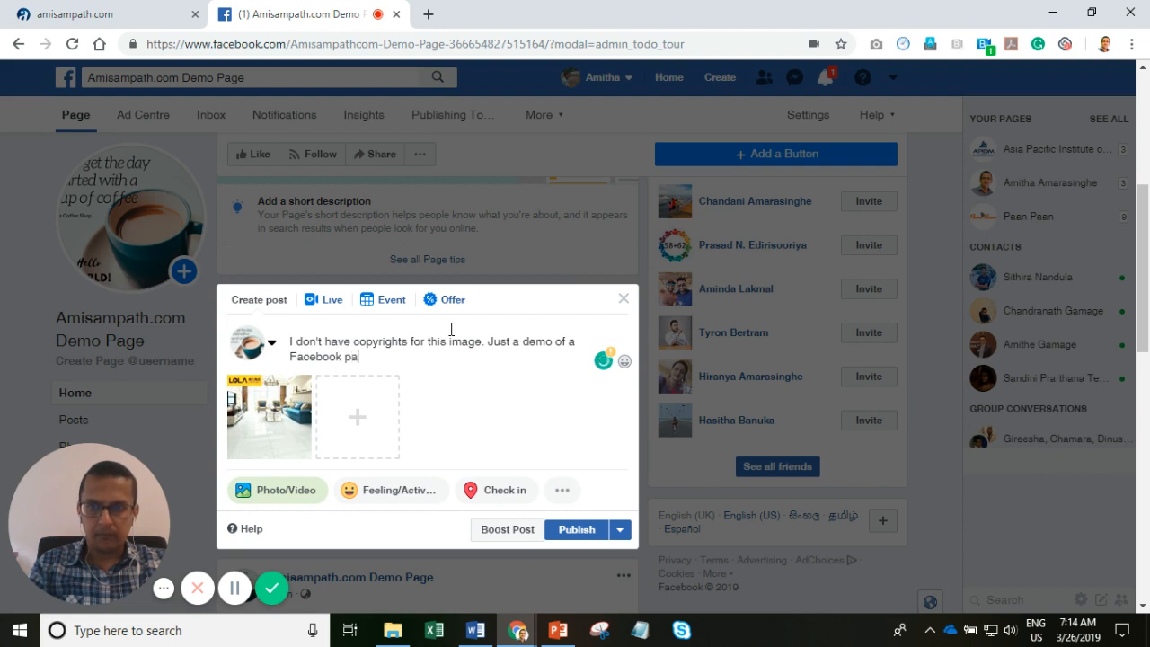
text(ge :-))
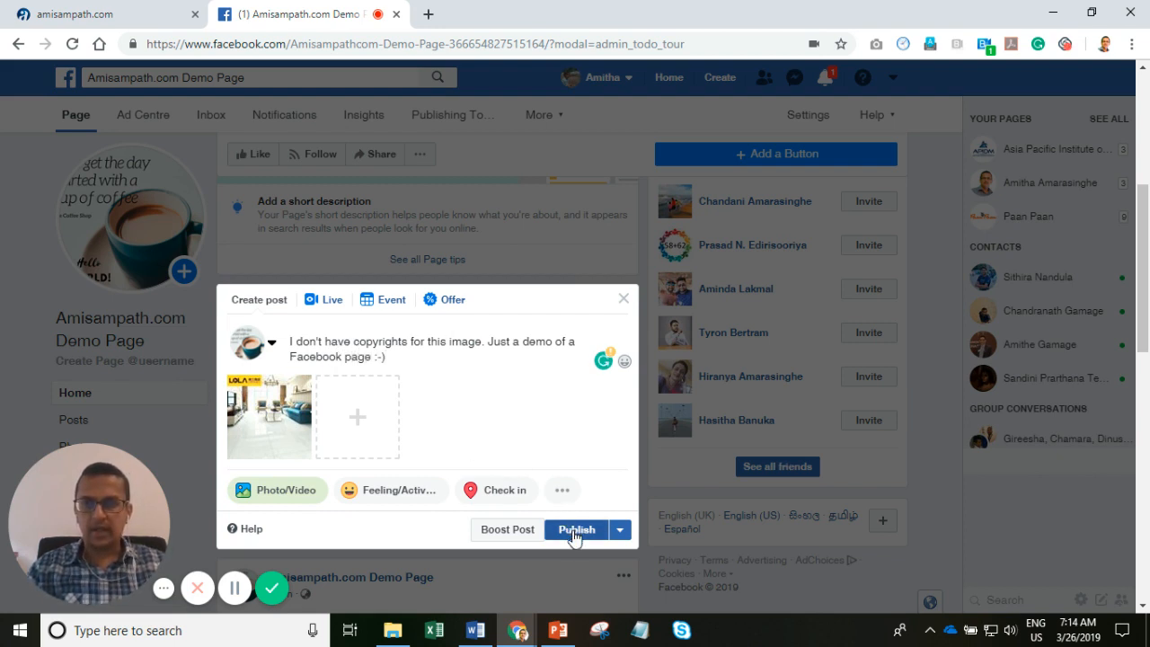
click(574, 530)
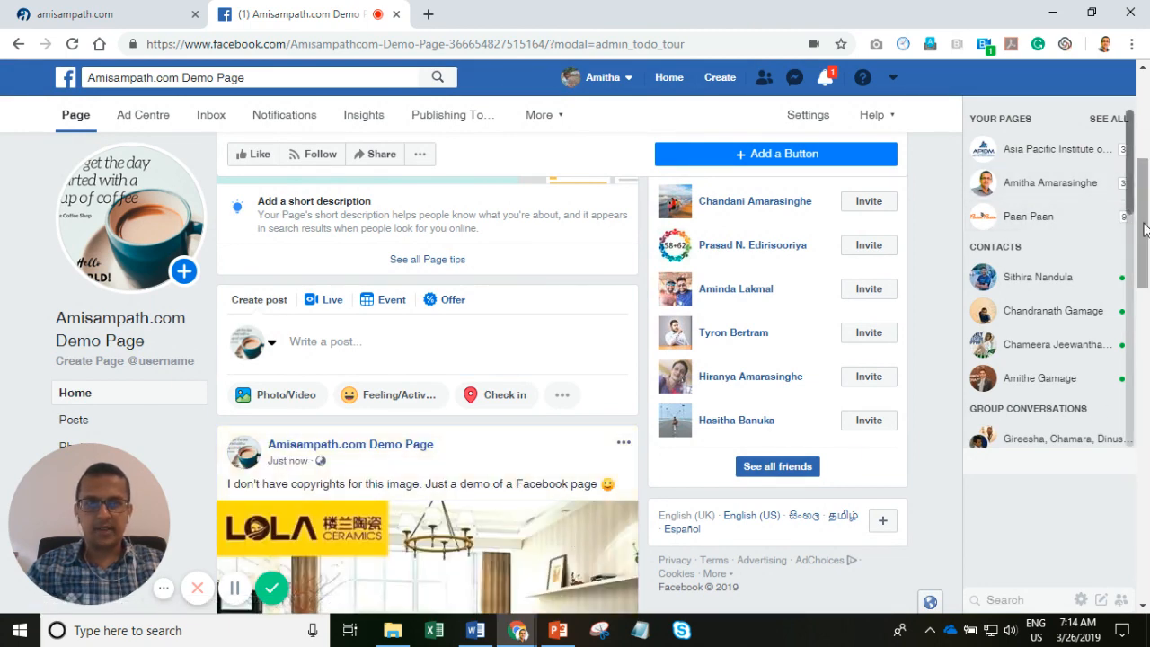
drag(1143, 226, 1148, 134)
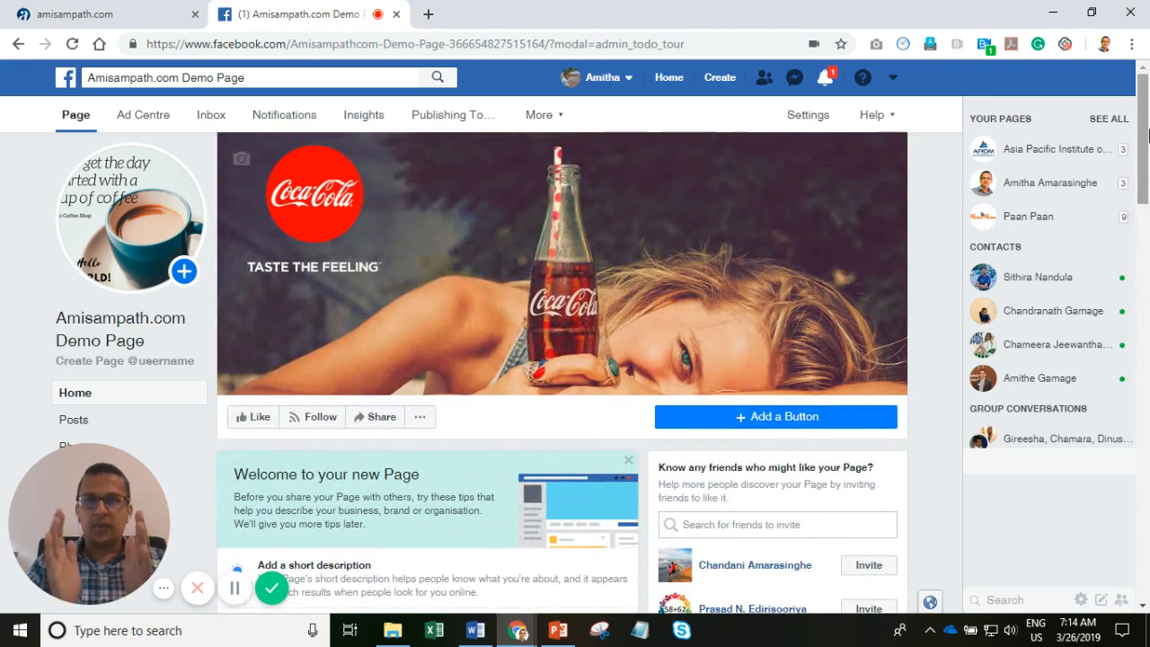